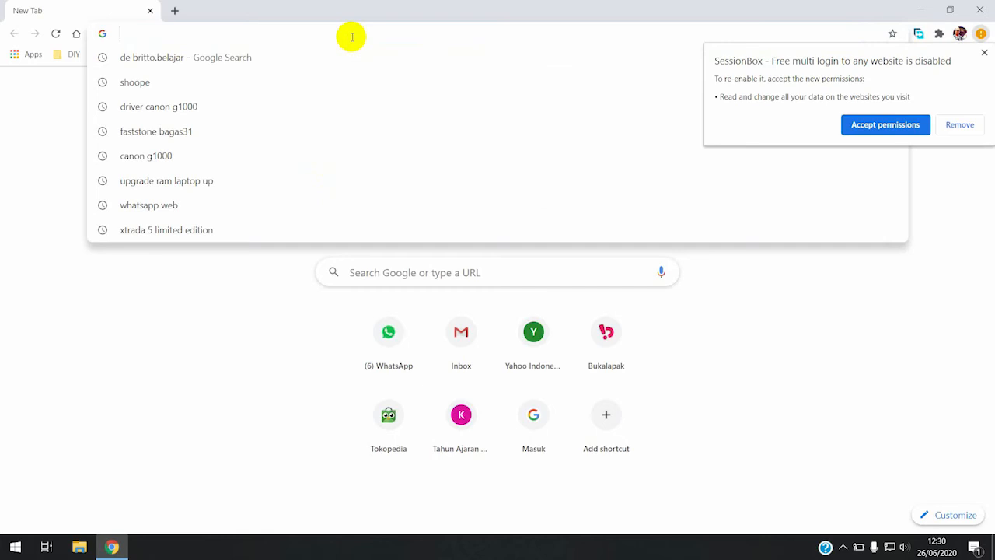
Open the De Britto learning site at belajar.debritto.sch.id
{"action": "type", "text": "be"}
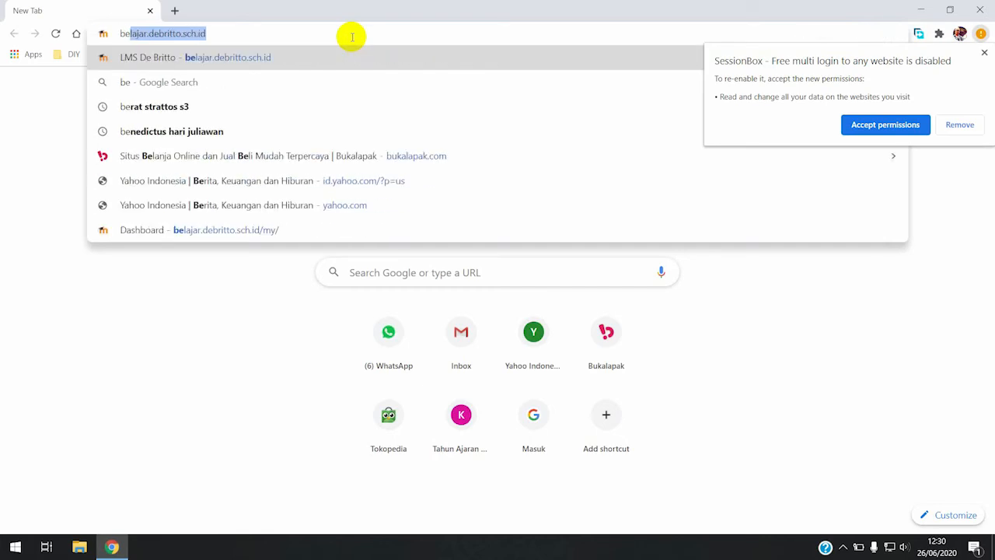
{"action": "type", "text": "la"}
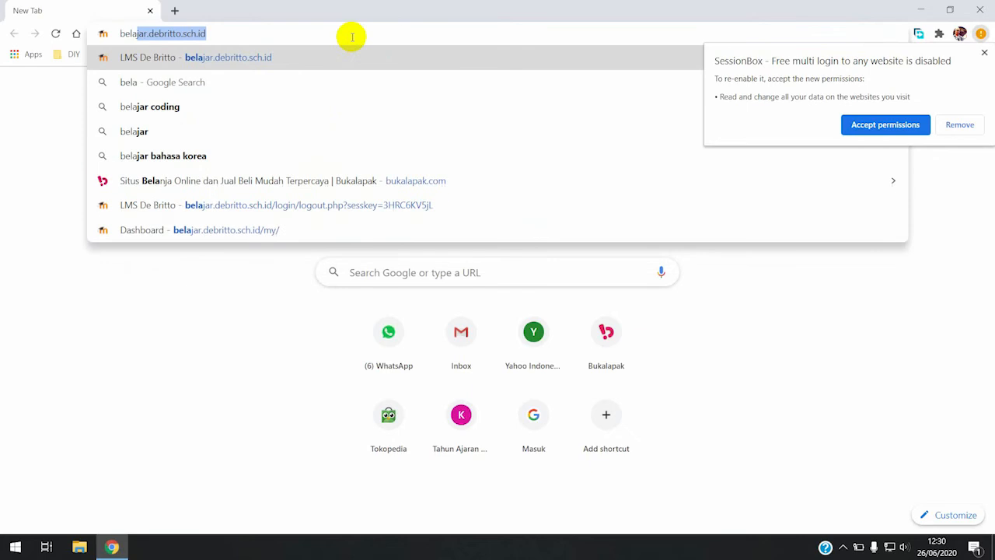
{"action": "type", "text": "jar."}
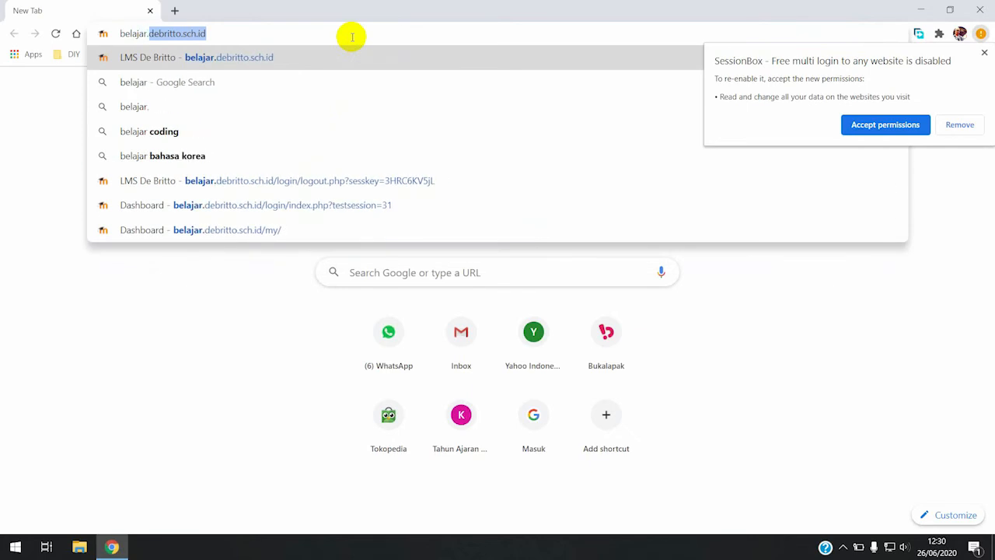
{"action": "type", "text": "debrit"}
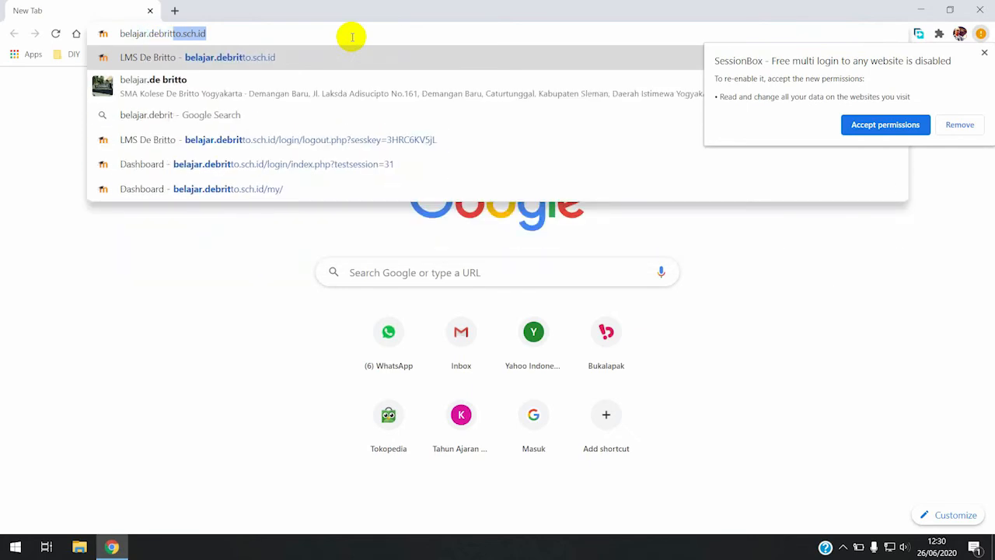
{"action": "type", "text": "to.sc"}
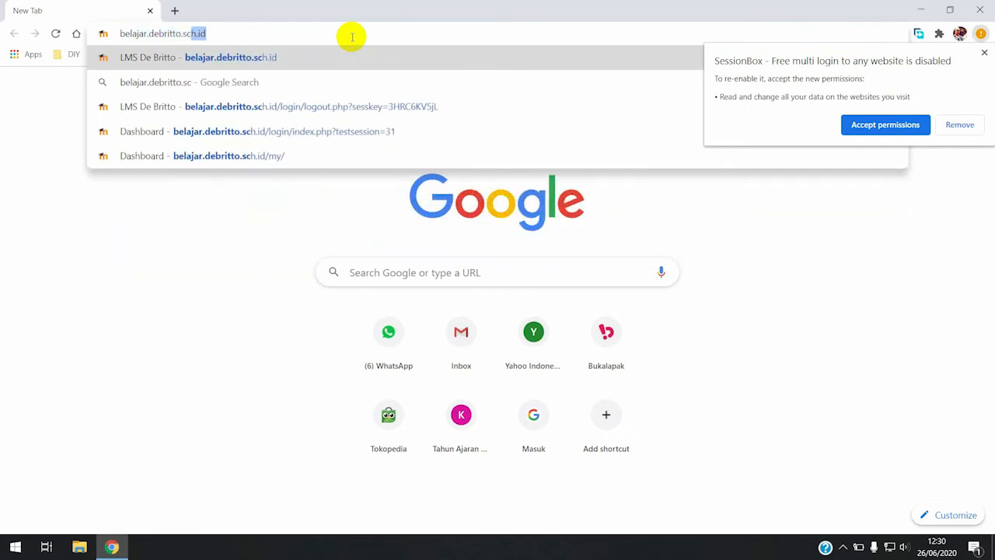
{"action": "type", "text": "h.i"}
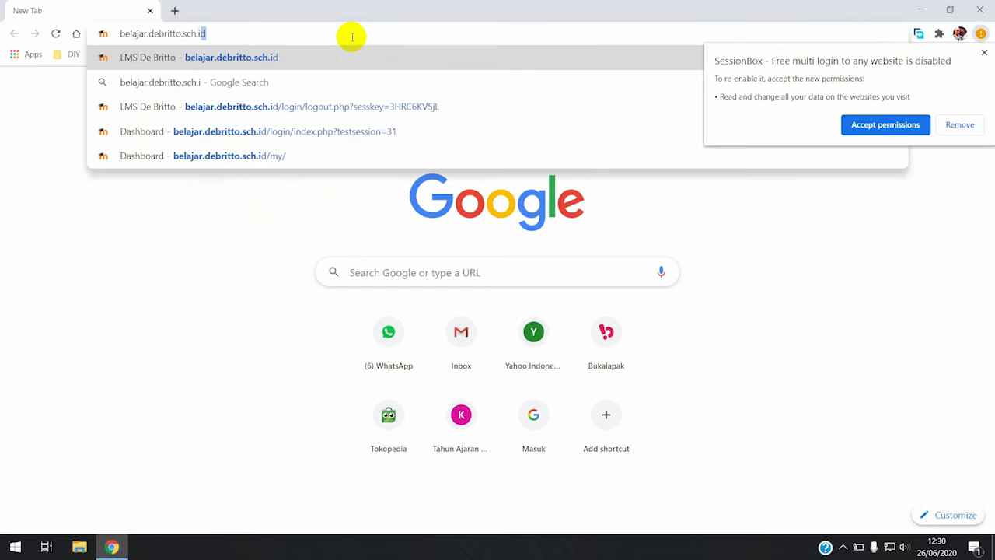
{"action": "type", "text": "f"}
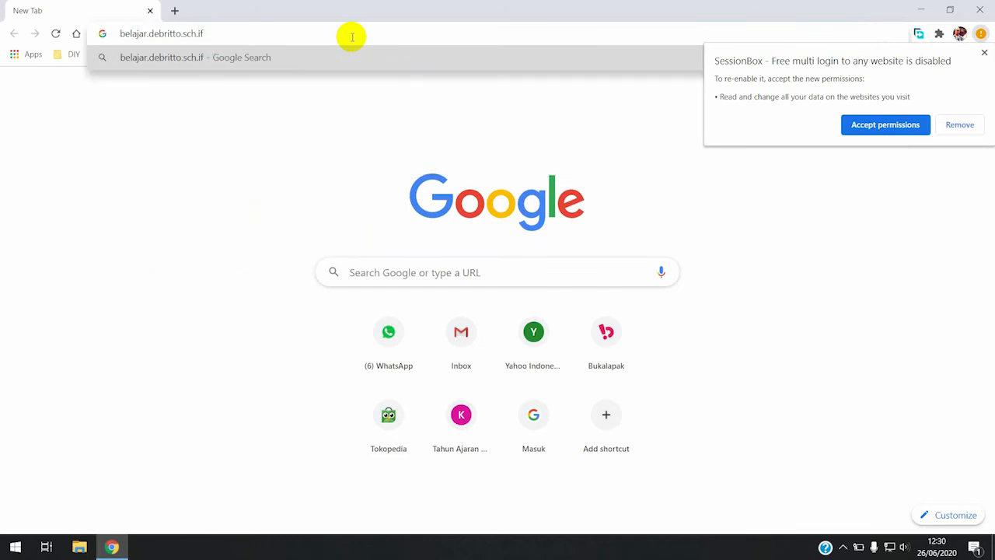
{"action": "key", "text": "BackSpace"}
{"action": "type", "text": "d"}
{"action": "key", "text": "Return"}
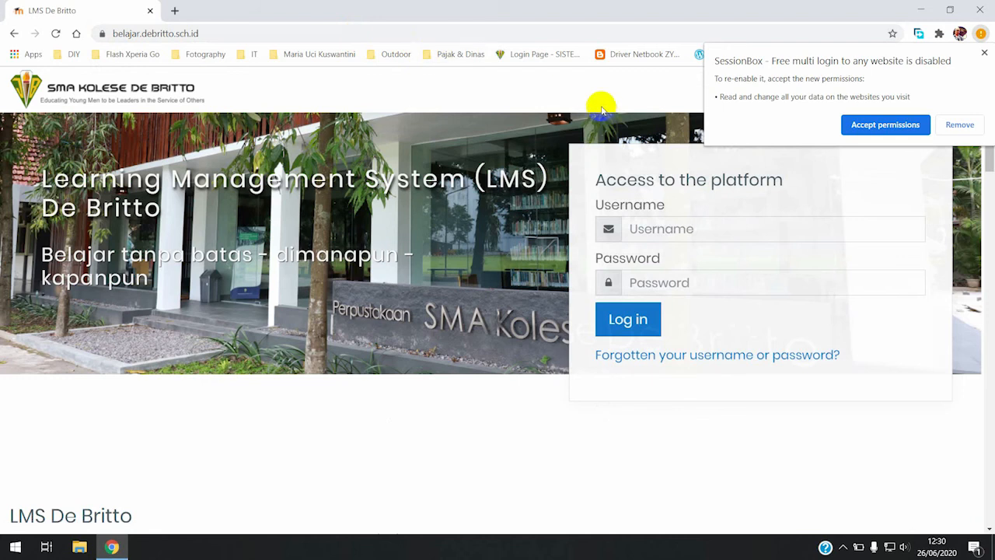
Log in to the learning platform with the teacher's username and account password
{"action": "left_click", "coordinate": [670, 227]}
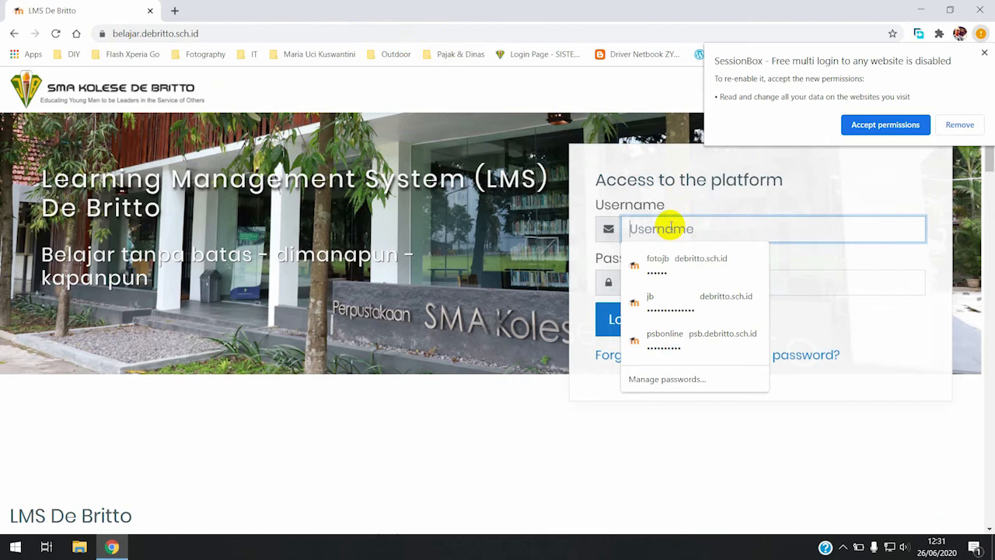
{"action": "type", "text": "megia"}
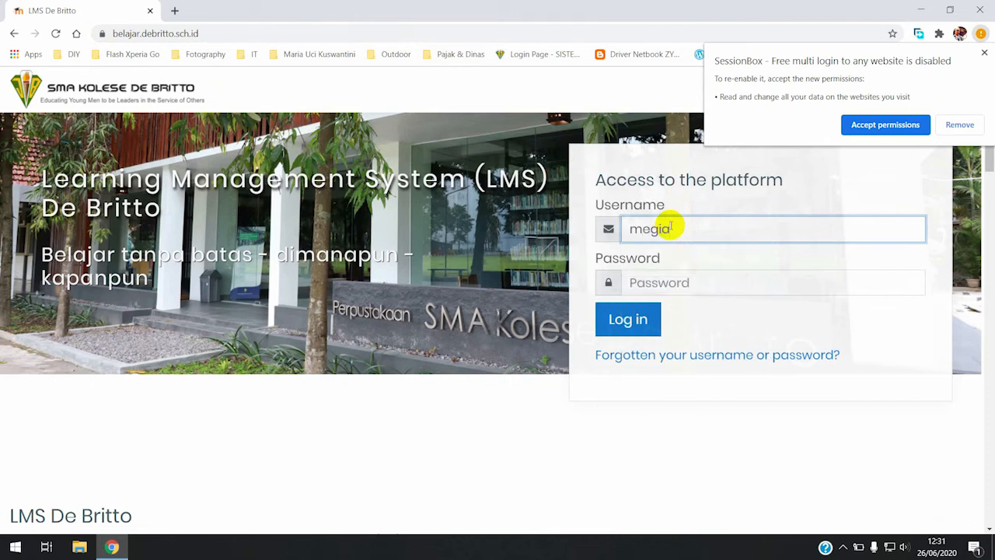
{"action": "double_click", "coordinate": [673, 225]}
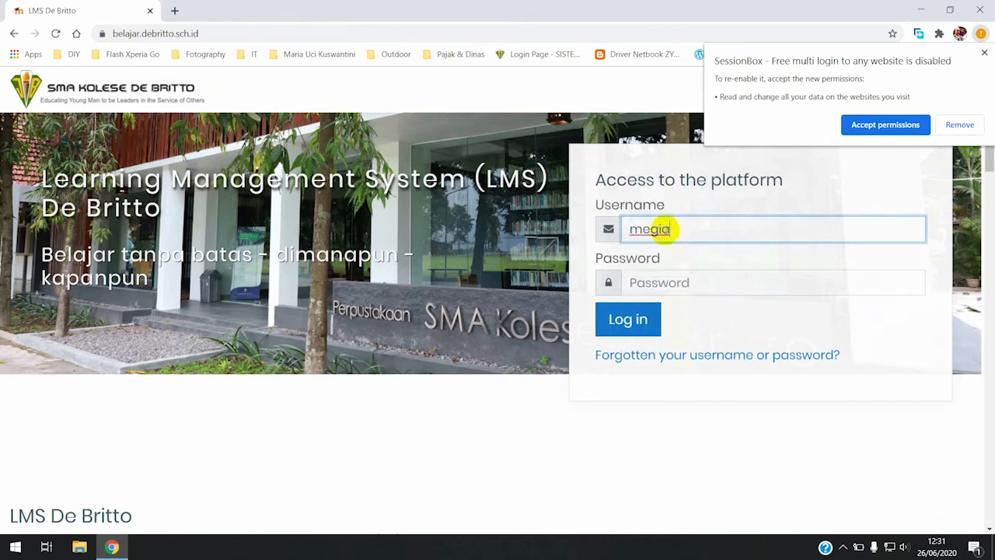
{"action": "left_click", "coordinate": [688, 283]}
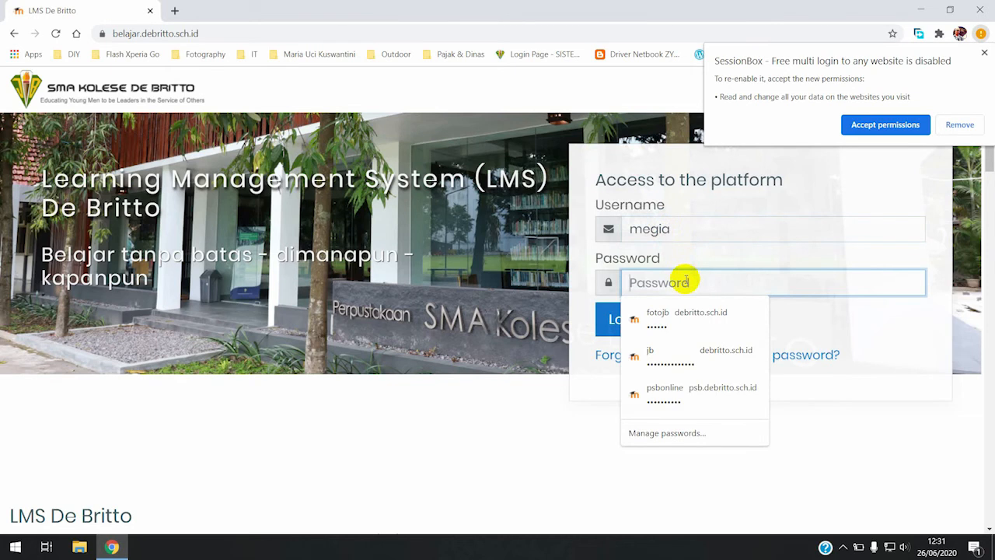
{"action": "type", "text": "••••••••"}
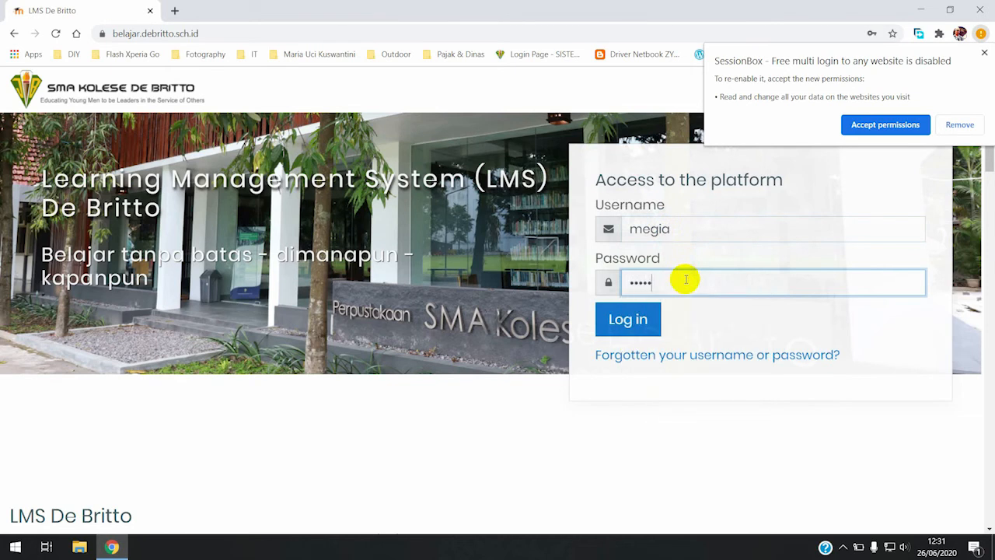
{"action": "type", "text": "••"}
{"action": "left_click", "coordinate": [639, 320]}
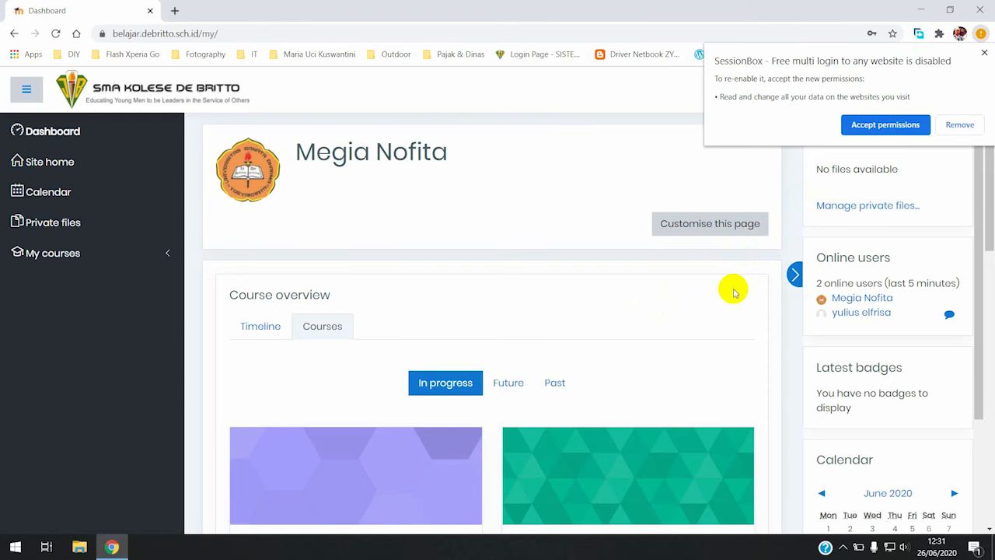
{"action": "left_click", "coordinate": [164, 259]}
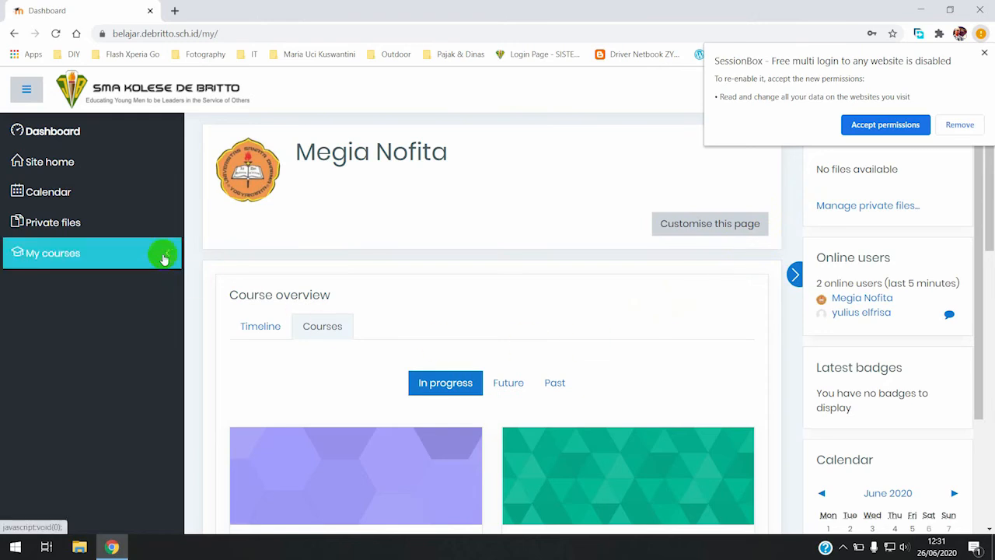
{"action": "left_click", "coordinate": [164, 259]}
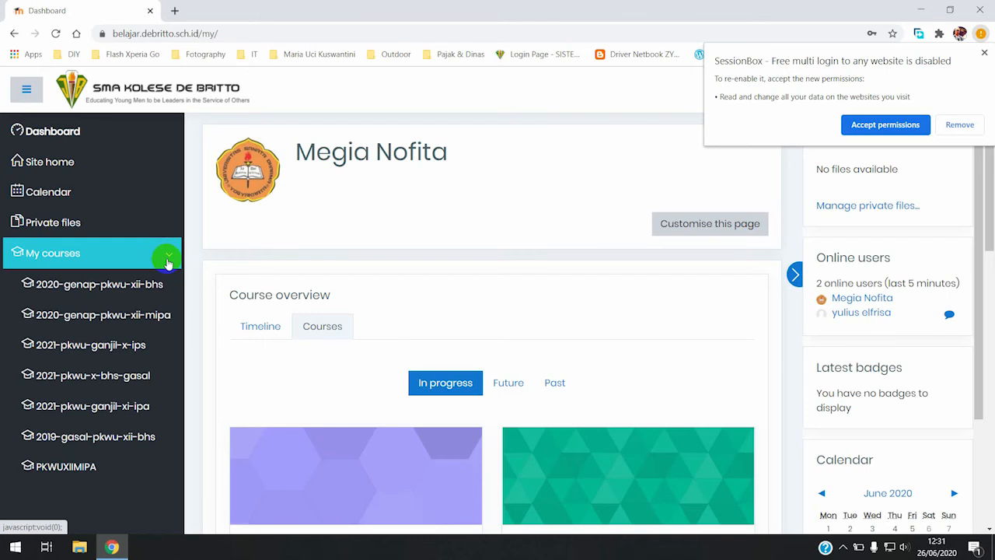
{"action": "left_click", "coordinate": [154, 349]}
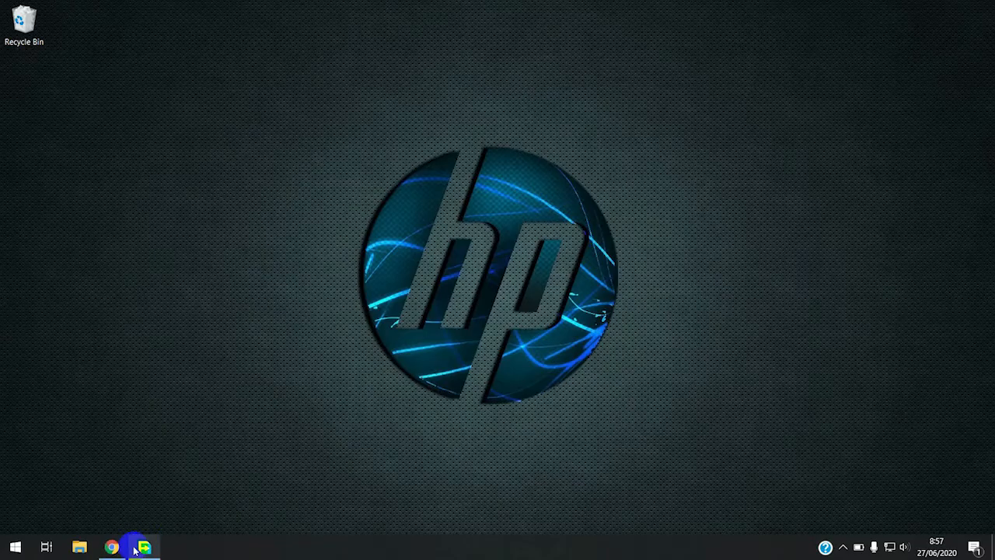
Switch to Chrome, open the enrolled course 2021-pkwu-x-bhs-gasal and turn its editing mode on
{"action": "left_click", "coordinate": [112, 547]}
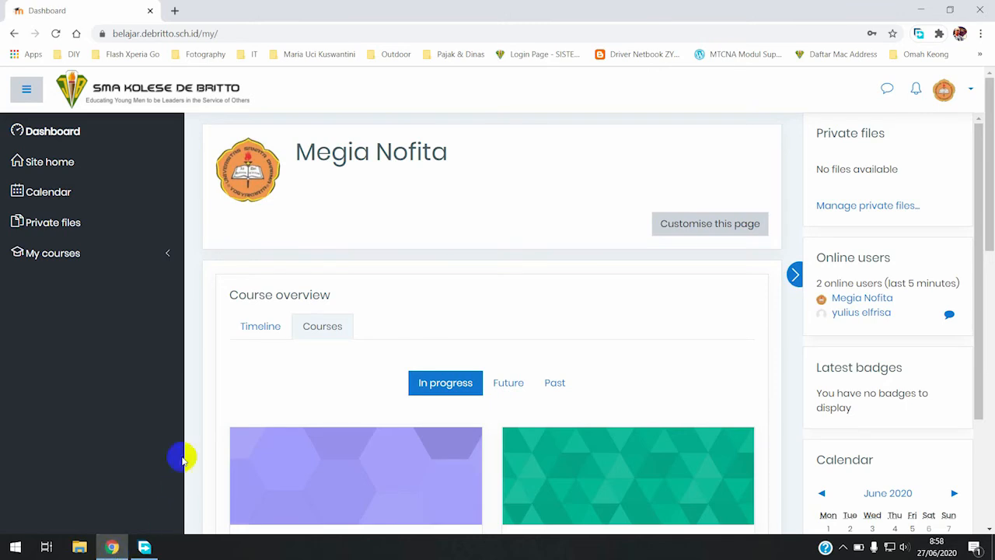
{"action": "left_click", "coordinate": [169, 256]}
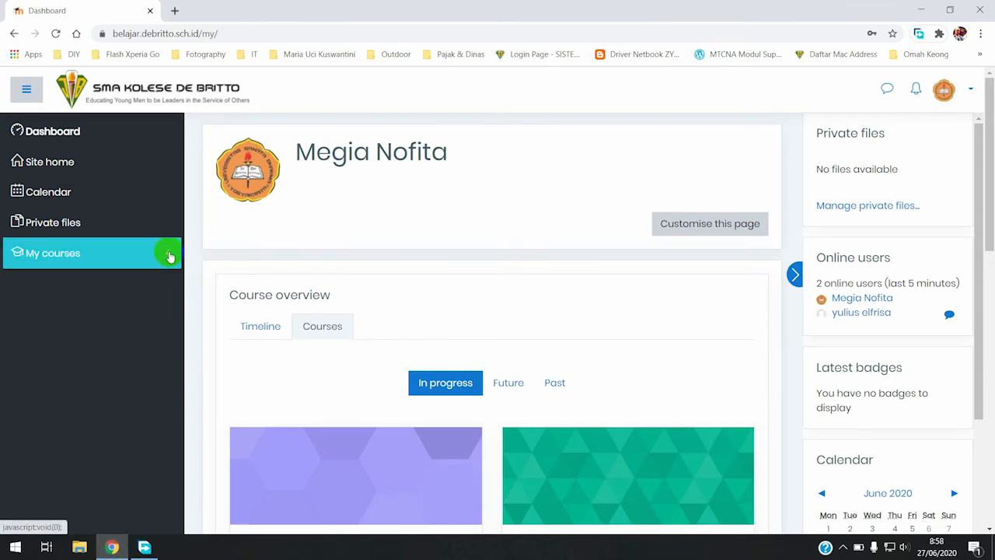
{"action": "left_click", "coordinate": [170, 256]}
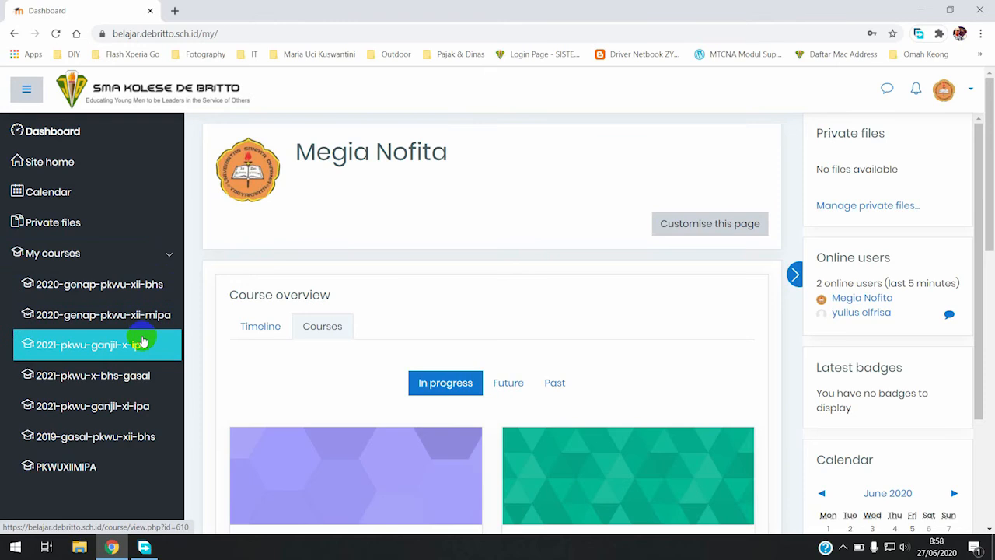
{"action": "left_click", "coordinate": [150, 380]}
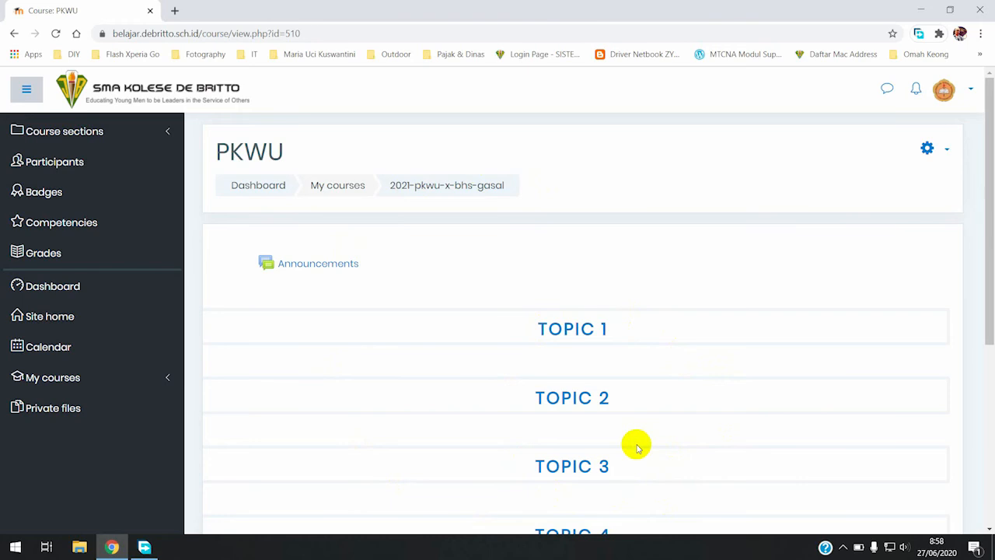
{"action": "left_click", "coordinate": [946, 151]}
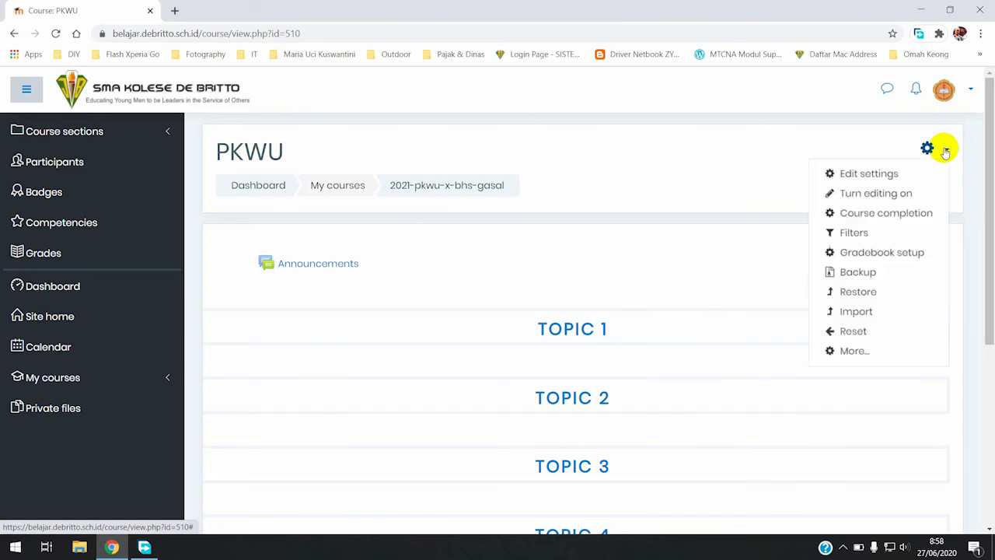
{"action": "left_click", "coordinate": [877, 194]}
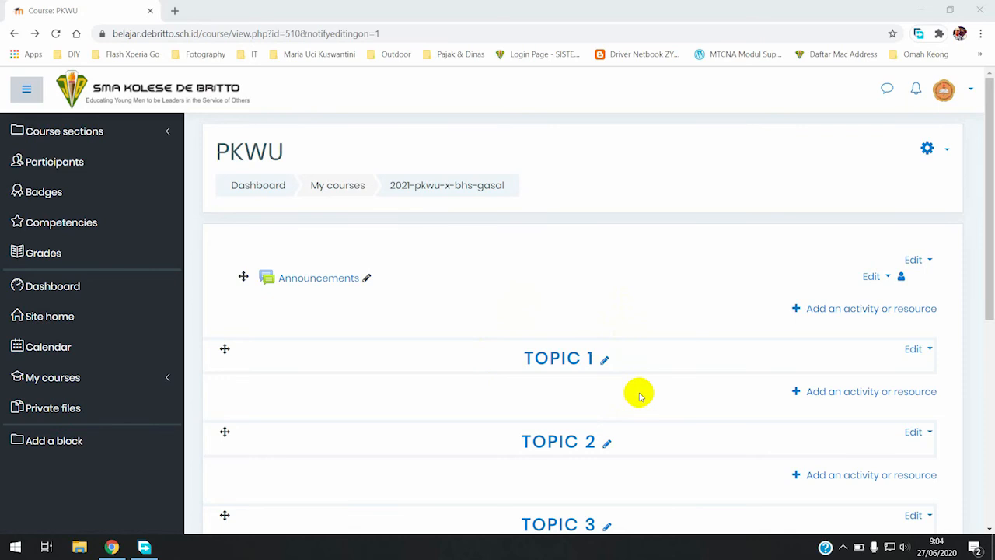
Give Topic 1 the custom section name "1 november - 7 november", leave its summary empty, and save the changes
{"action": "left_click", "coordinate": [919, 352]}
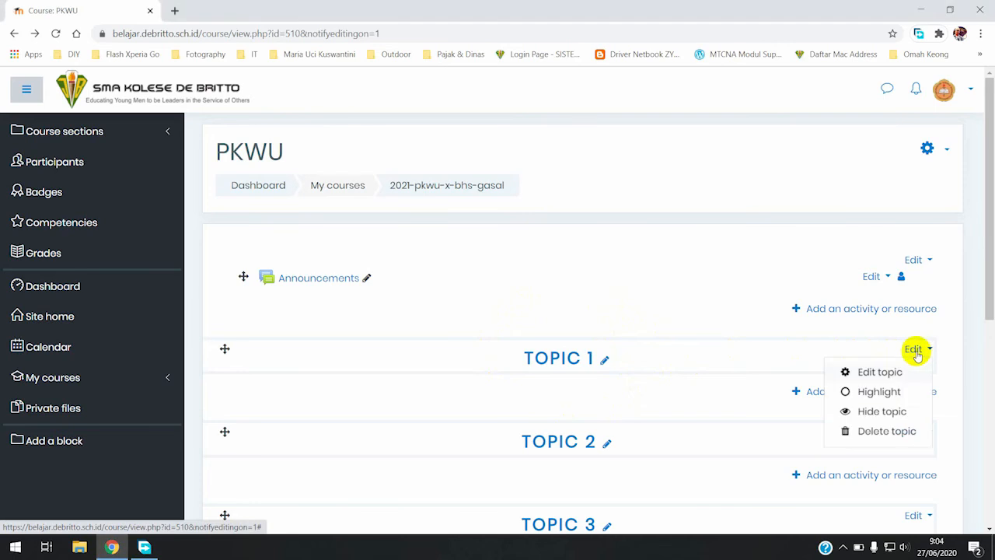
{"action": "left_click", "coordinate": [878, 373]}
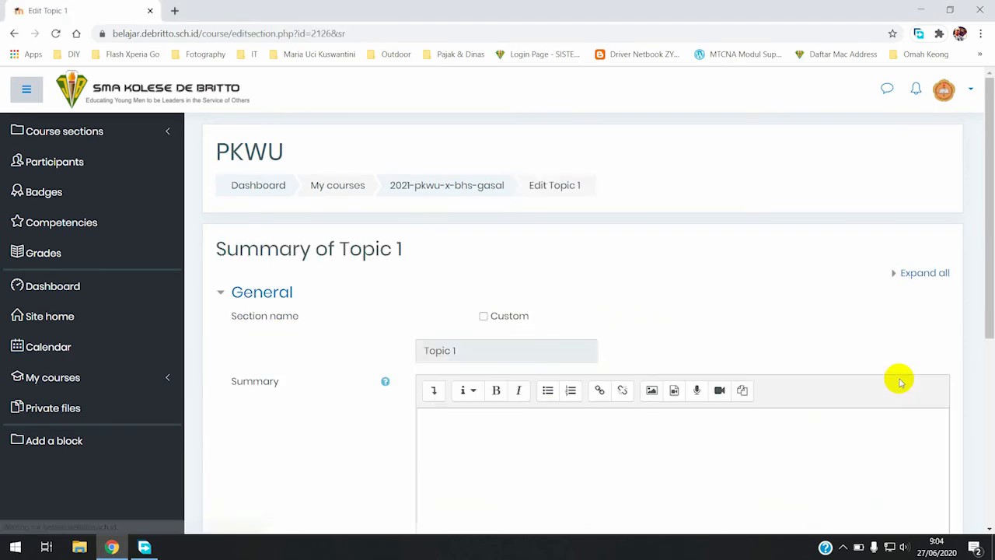
{"action": "left_click_drag", "start_coordinate": [989, 287], "coordinate": [988, 320]}
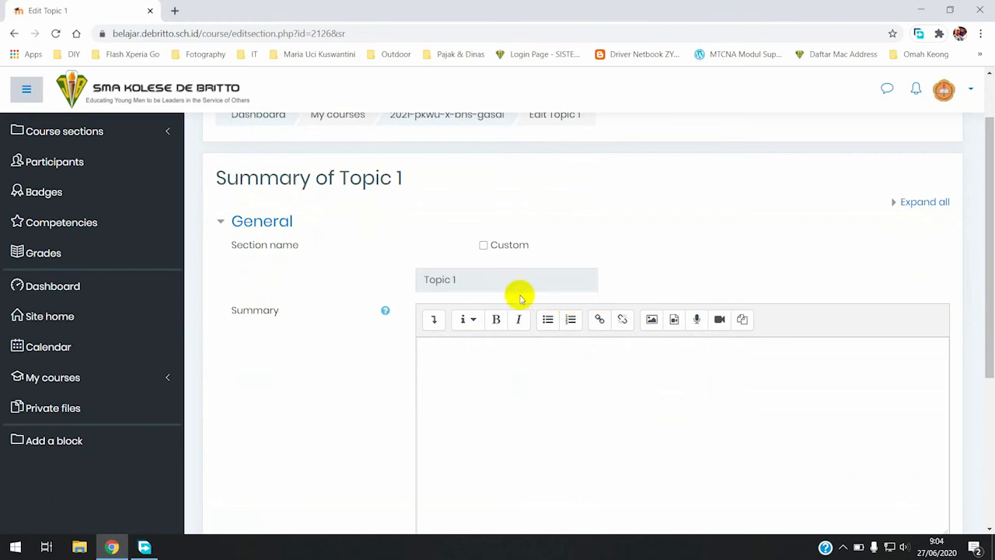
{"action": "left_click", "coordinate": [483, 246]}
{"action": "left_click", "coordinate": [476, 278]}
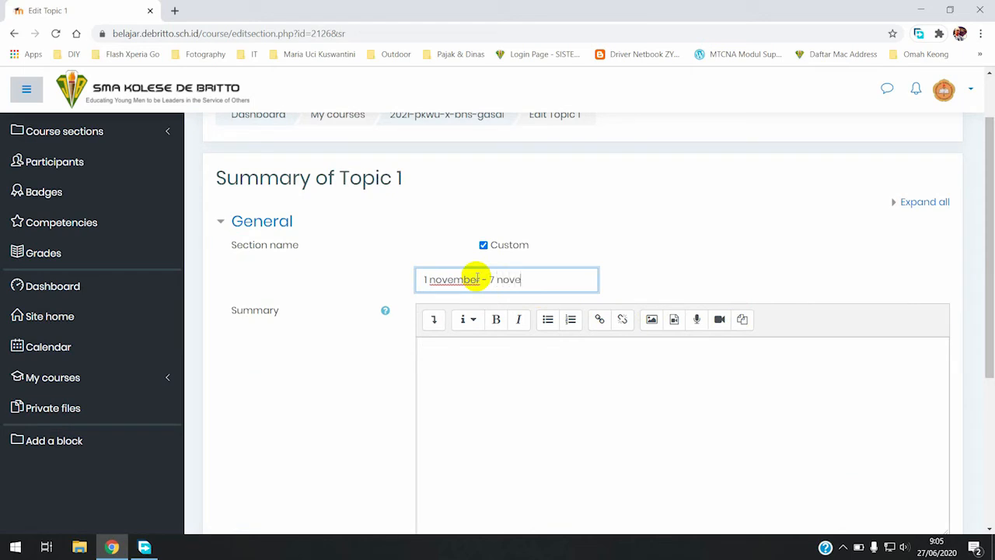
{"action": "left_click", "coordinate": [460, 370]}
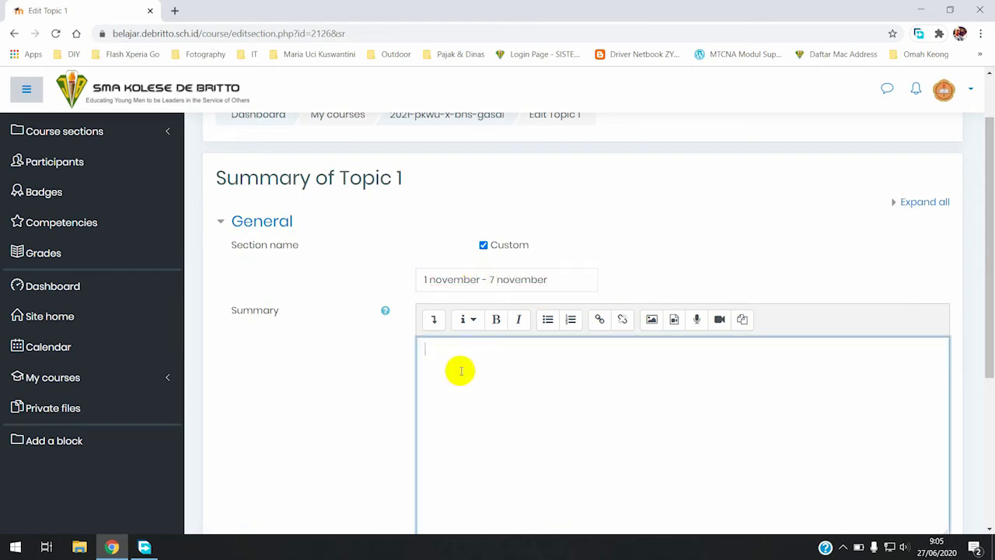
{"action": "left_click_drag", "start_coordinate": [986, 202], "coordinate": [975, 262]}
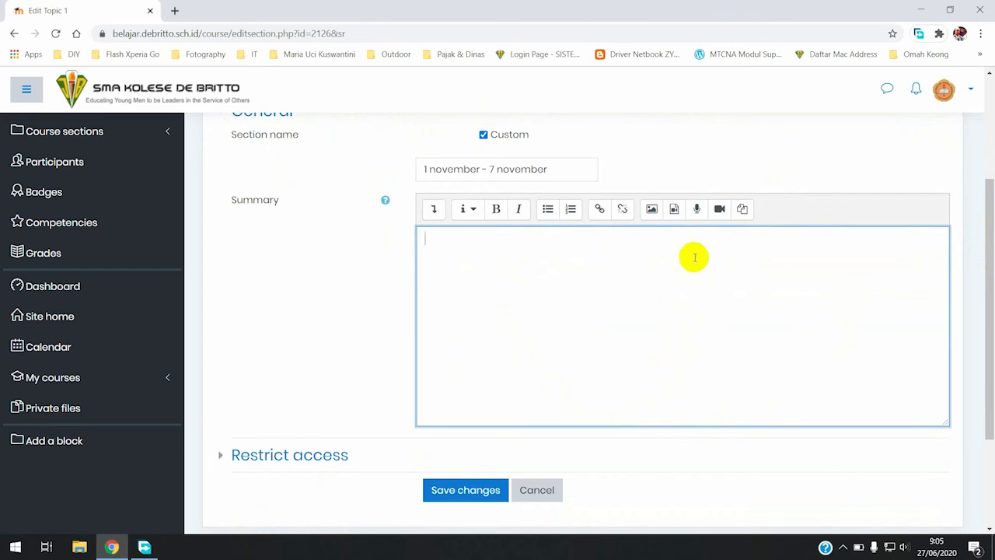
{"action": "left_click", "coordinate": [463, 490]}
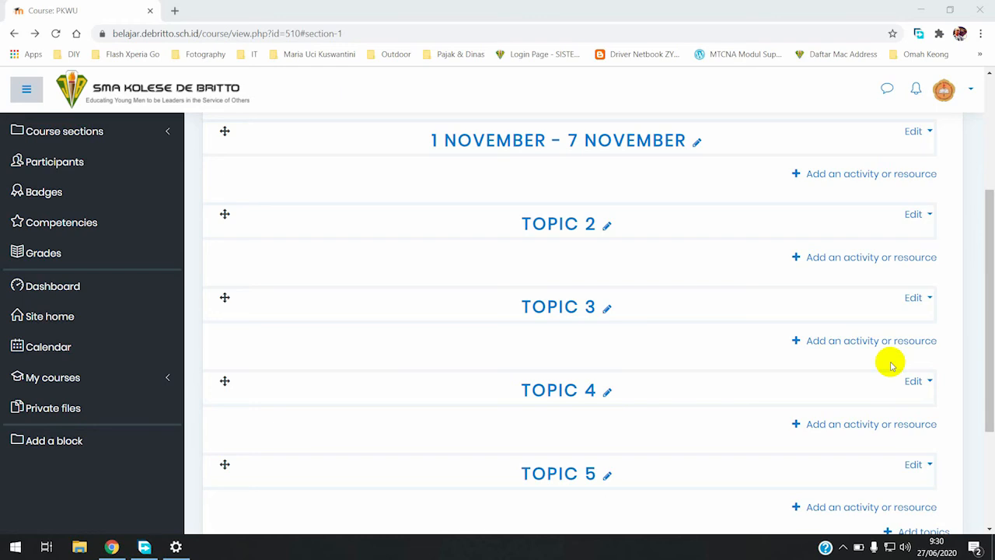
Start adding a File resource to the "1 november - 7 november" section, opening its settings form
{"action": "left_click", "coordinate": [829, 176]}
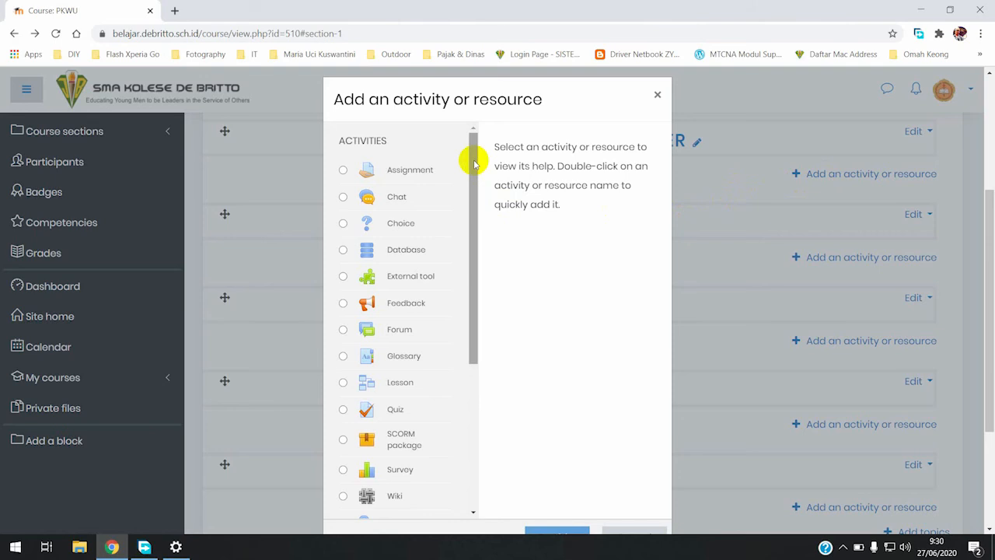
{"action": "left_click_drag", "start_coordinate": [469, 165], "coordinate": [445, 343]}
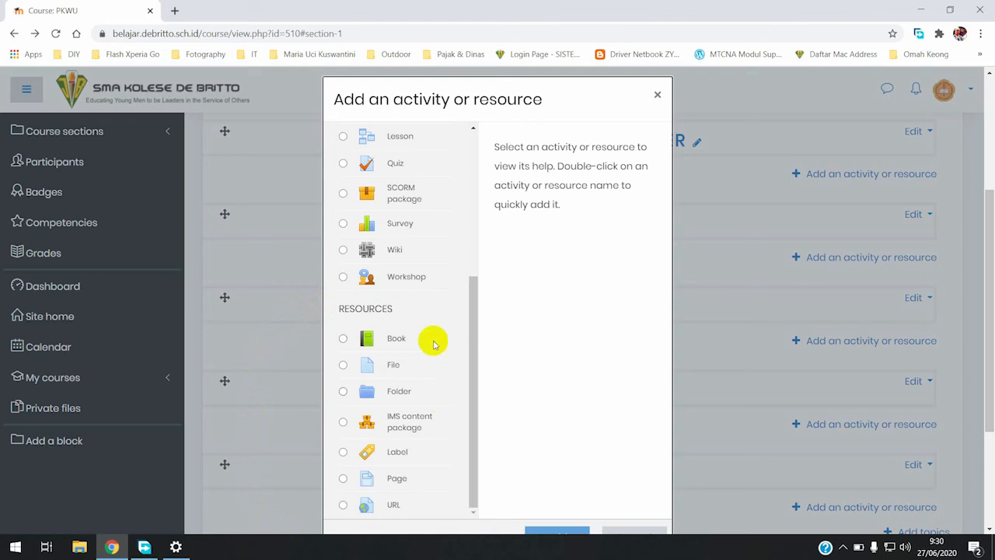
{"action": "left_click", "coordinate": [343, 366]}
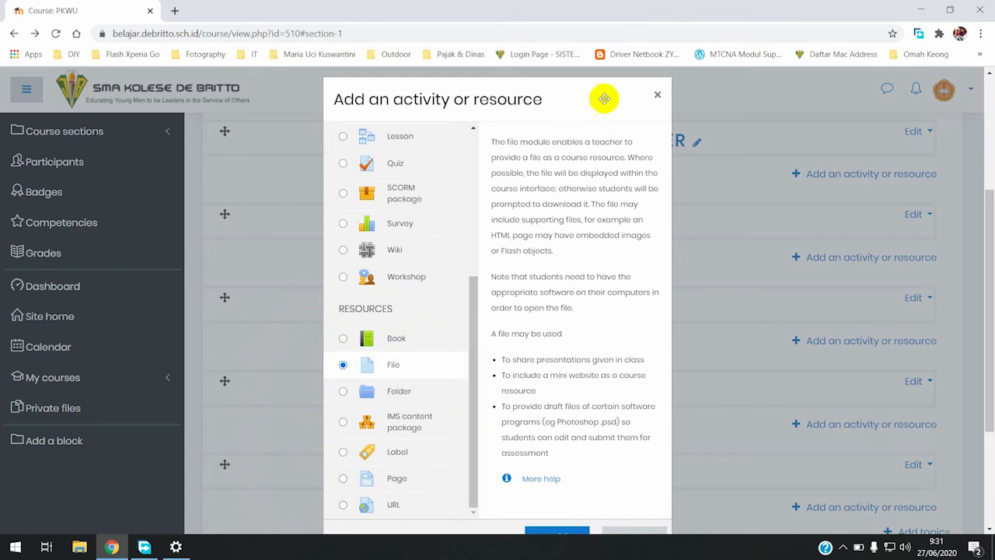
{"action": "scroll", "coordinate": [607, 86], "scroll_direction": "down", "scroll_amount": 1}
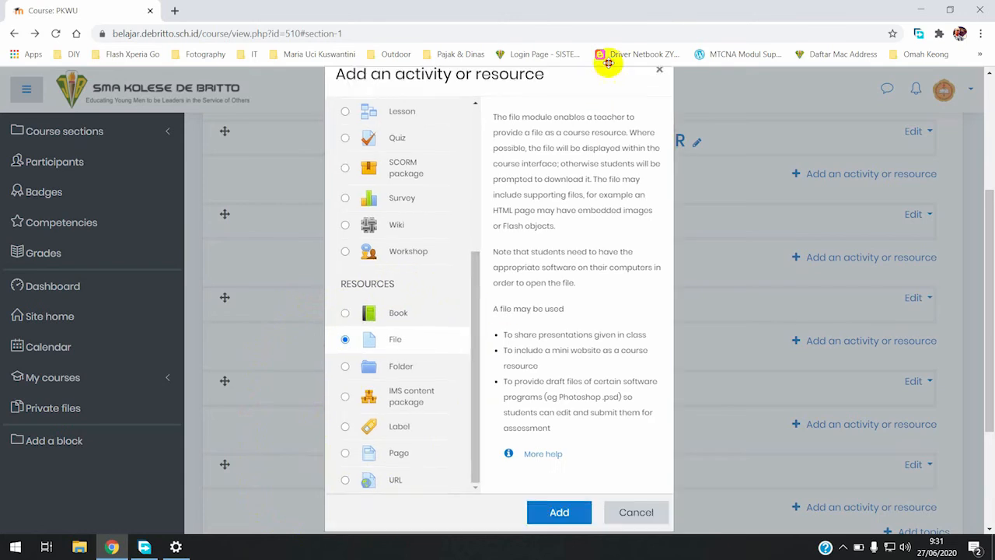
{"action": "left_click", "coordinate": [557, 513]}
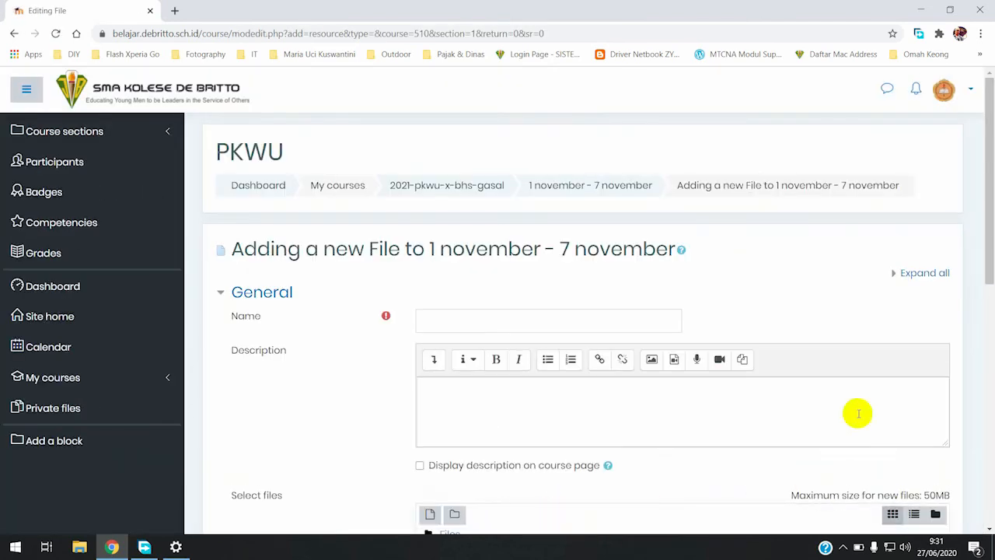
Name the file resource "perencanaan usaha", enter "-" as its description, and enable displaying the description on the course page
{"action": "left_click", "coordinate": [163, 389]}
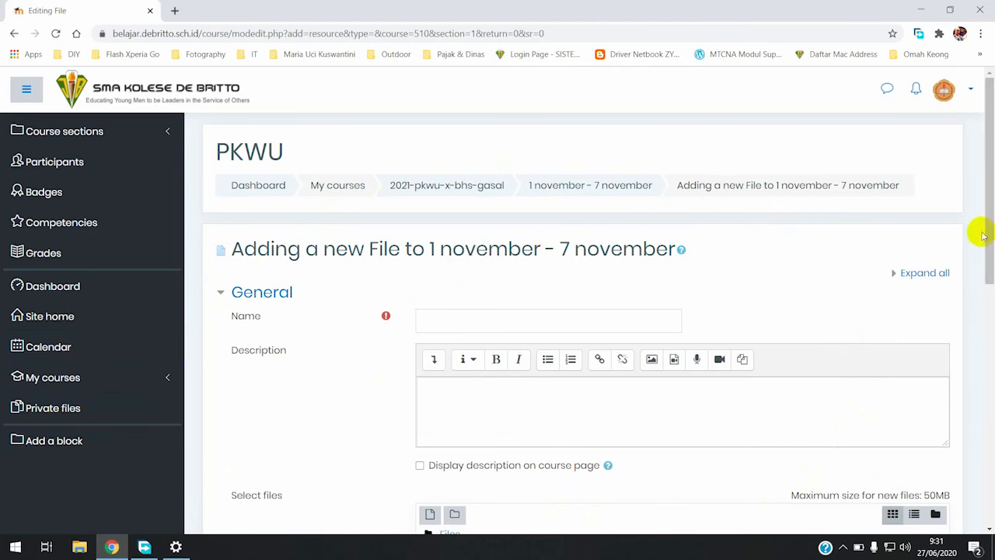
{"action": "left_click_drag", "start_coordinate": [986, 195], "coordinate": [988, 248]}
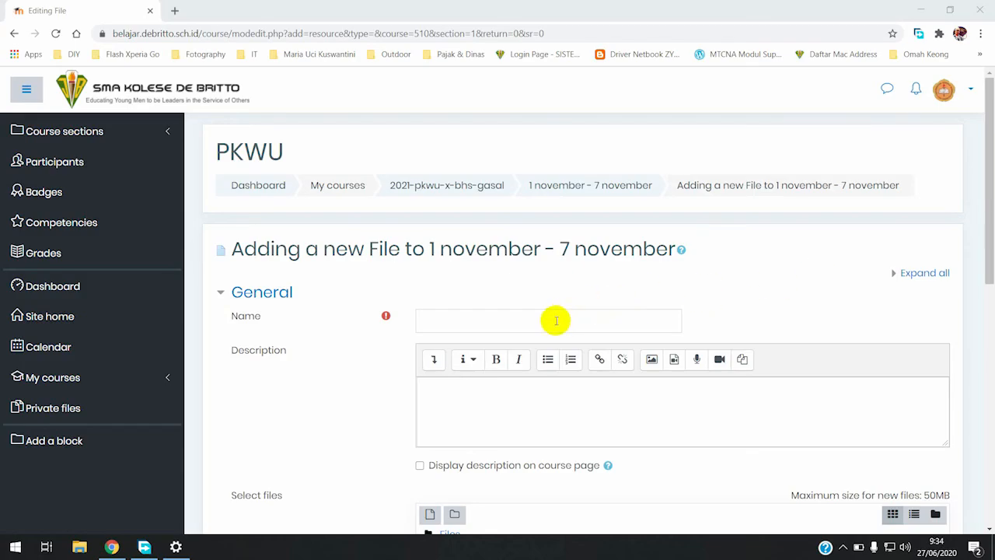
{"action": "left_click", "coordinate": [556, 320]}
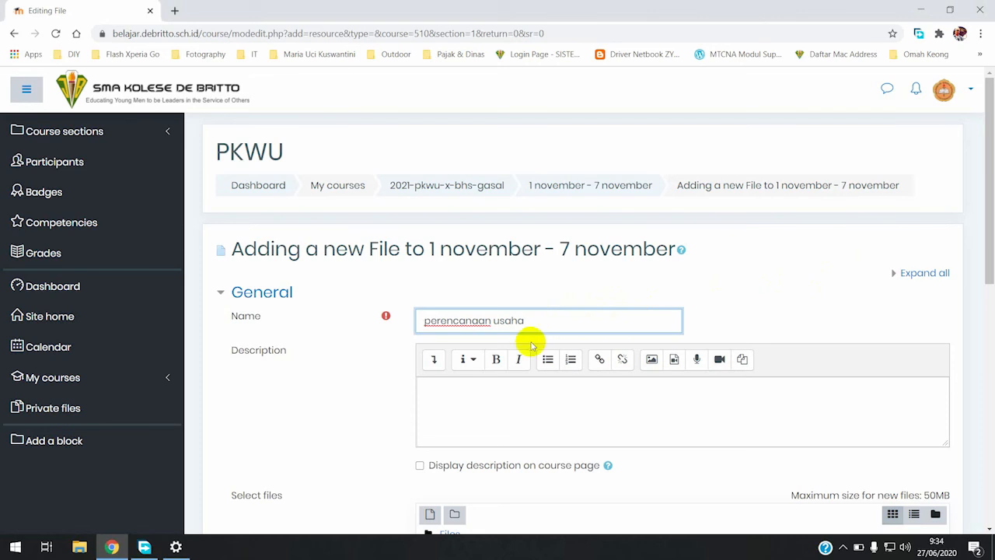
{"action": "left_click", "coordinate": [518, 397]}
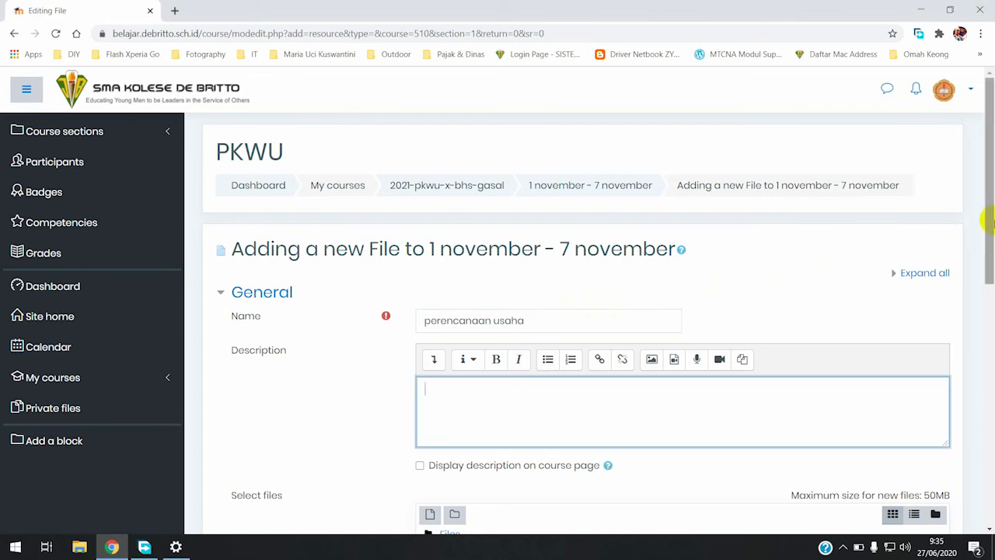
{"action": "scroll", "coordinate": [988, 214], "scroll_direction": "down", "scroll_amount": 1}
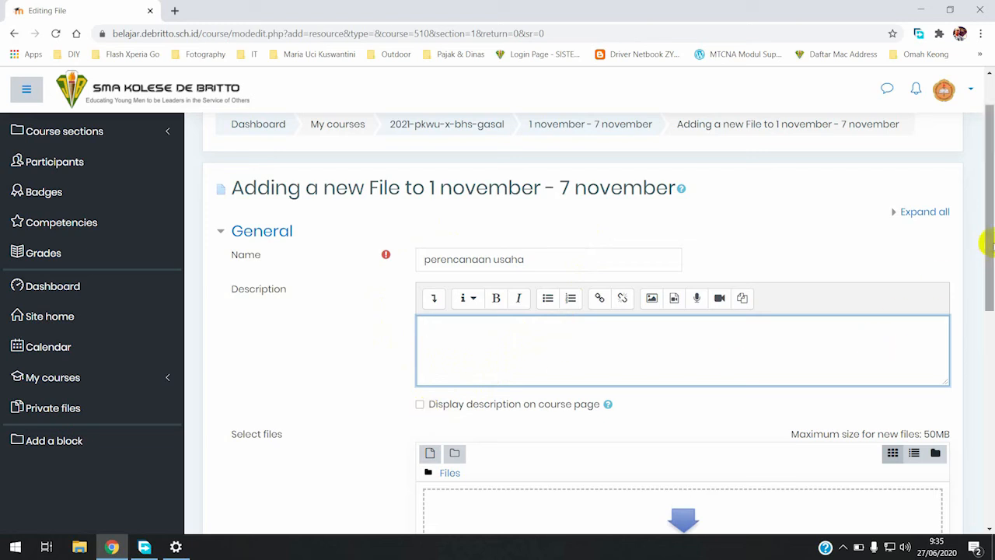
{"action": "scroll", "coordinate": [987, 292], "scroll_direction": "down", "scroll_amount": 2}
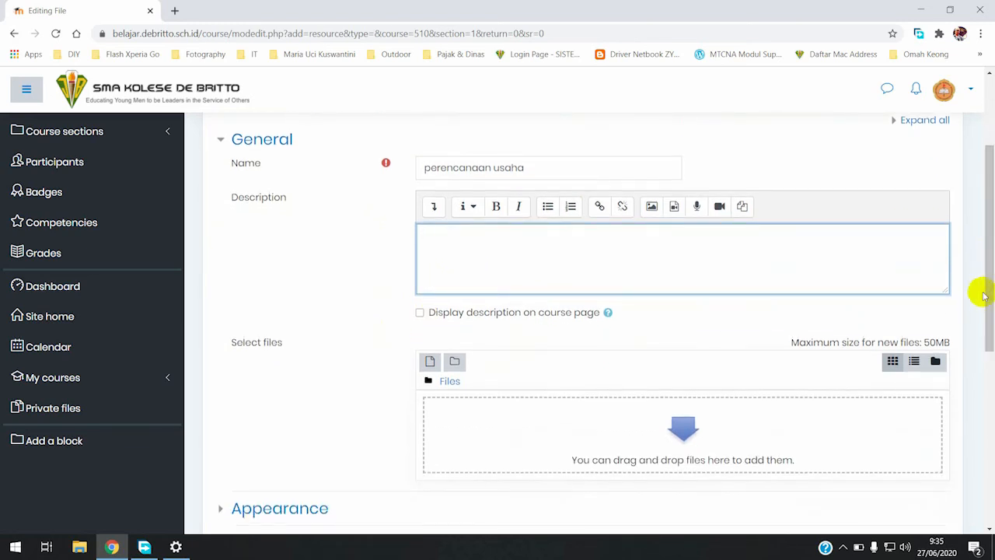
{"action": "left_click", "coordinate": [418, 312]}
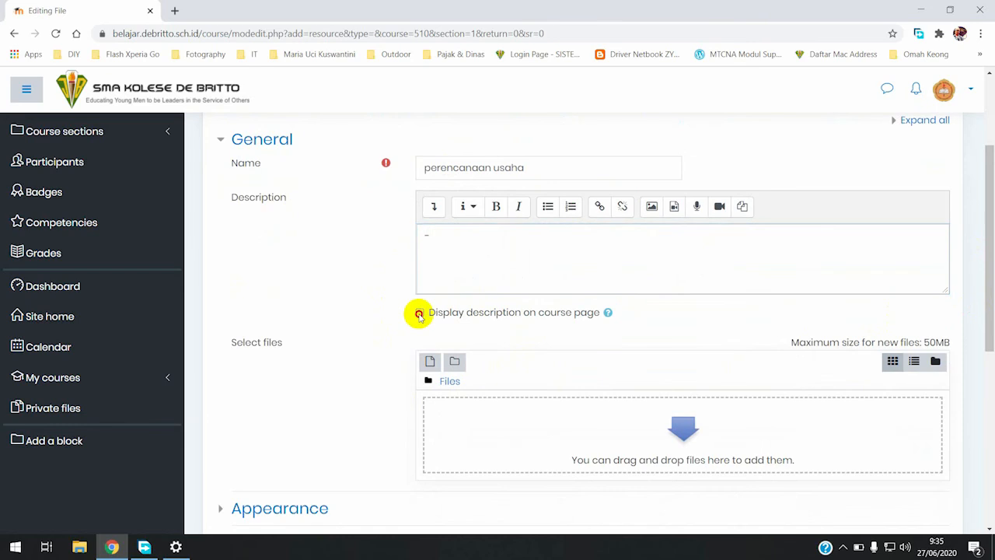
Start uploading a file for the resource and browse to the Documents folder on the DATA (D:) drive
{"action": "scroll", "coordinate": [471, 334], "scroll_direction": "down", "scroll_amount": 3}
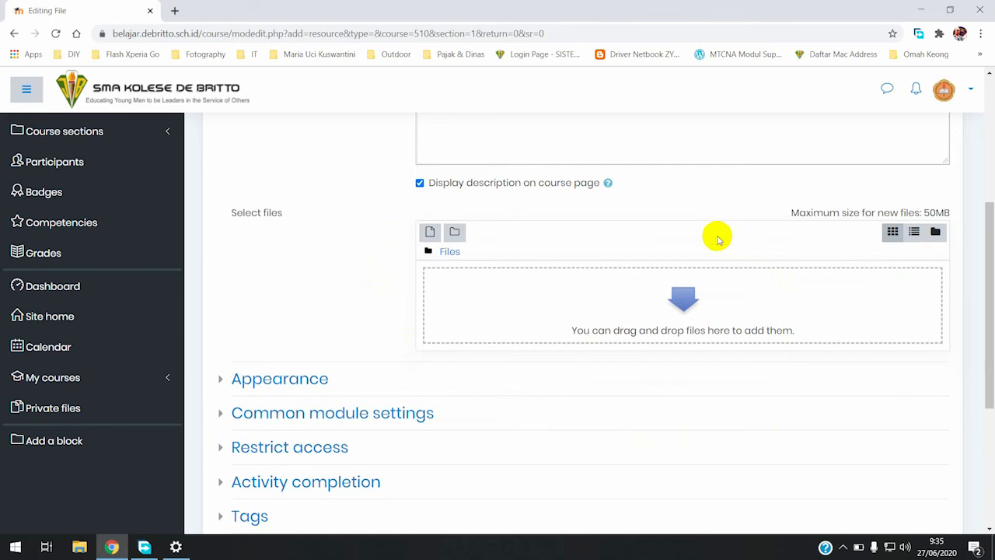
{"action": "left_click", "coordinate": [679, 298]}
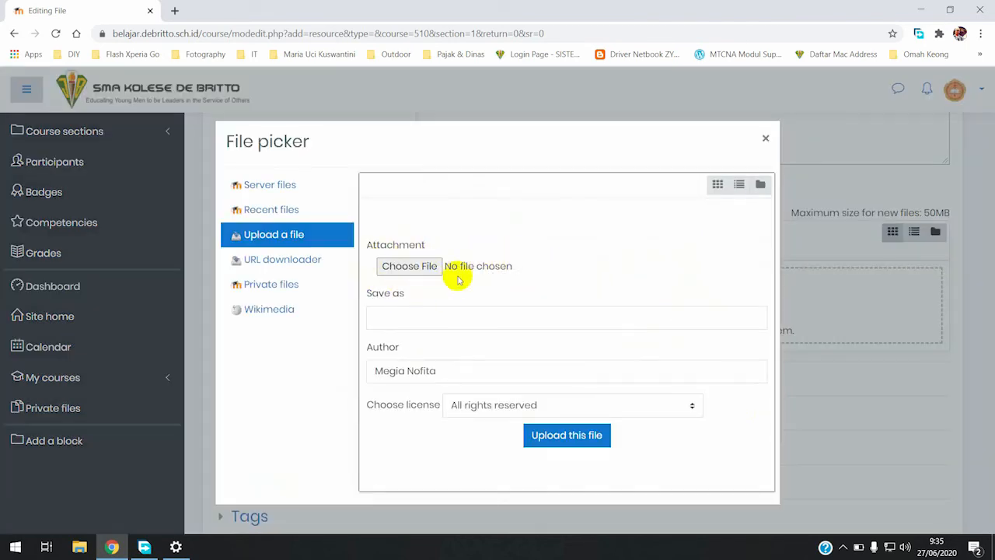
{"action": "left_click", "coordinate": [426, 265]}
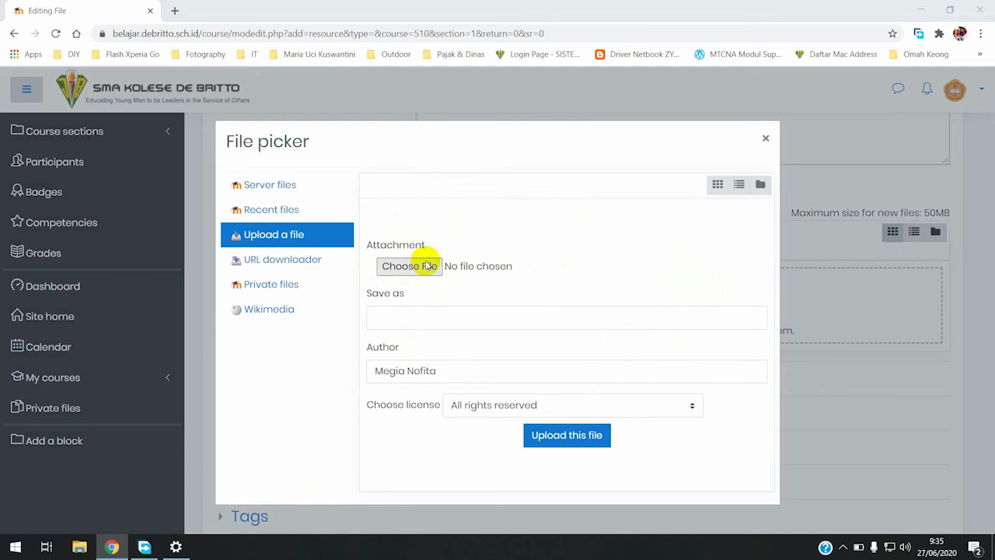
{"action": "left_click_drag", "start_coordinate": [167, 137], "coordinate": [164, 73]}
{"action": "left_click", "coordinate": [116, 102]}
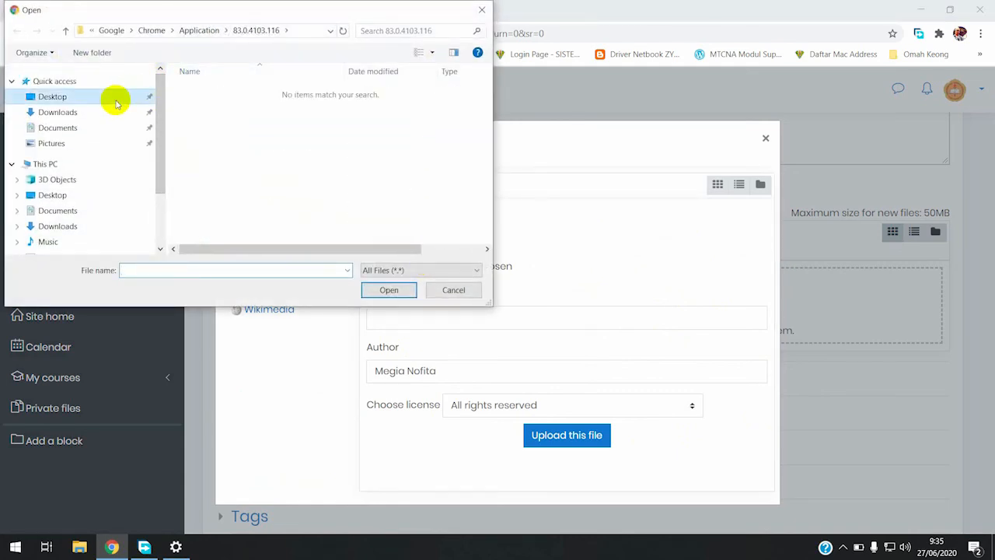
{"action": "left_click_drag", "start_coordinate": [166, 104], "coordinate": [140, 206]}
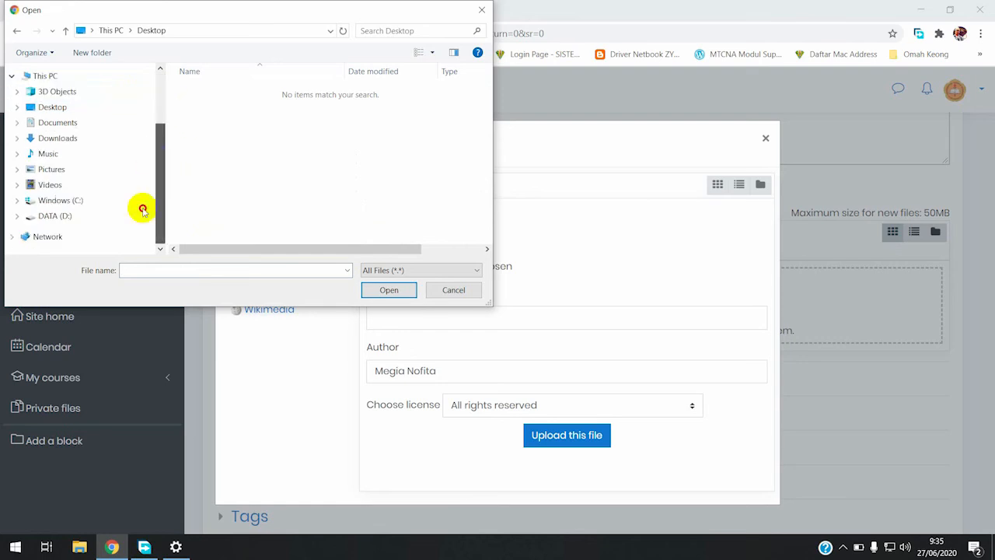
{"action": "left_click", "coordinate": [84, 216]}
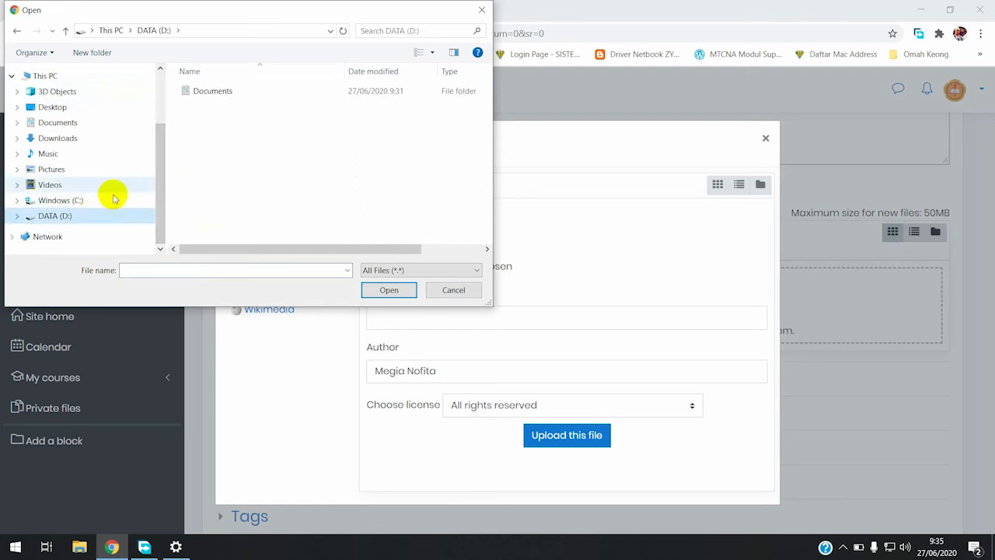
{"action": "left_click", "coordinate": [206, 95]}
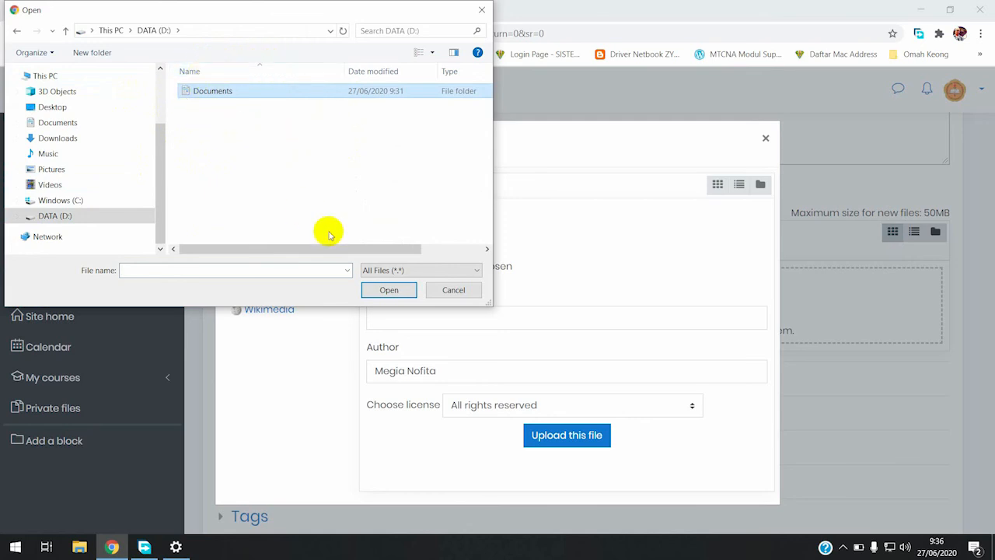
{"action": "left_click", "coordinate": [378, 291]}
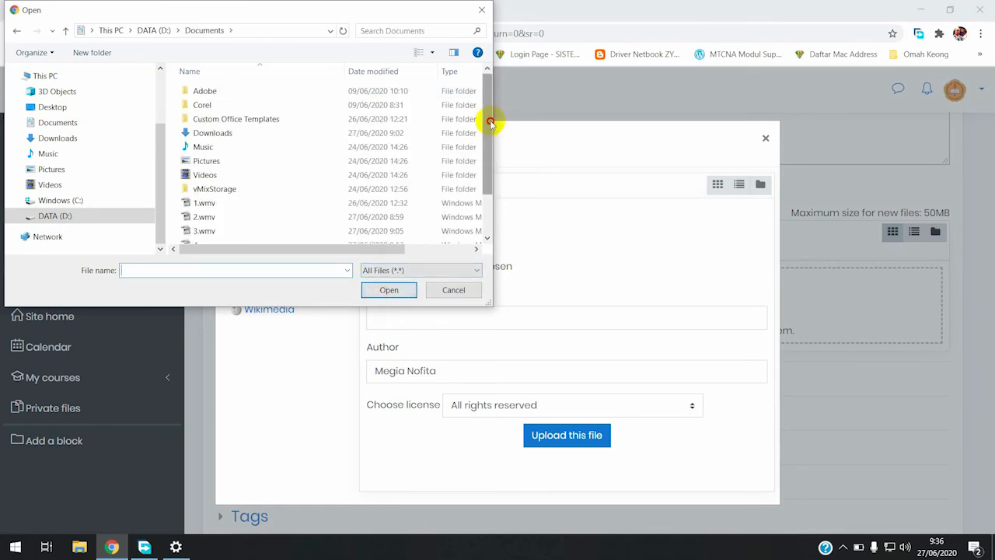
Upload test.wmv from the Documents folder to the resource, then save it and return to the course
{"action": "left_click_drag", "start_coordinate": [485, 155], "coordinate": [484, 192]}
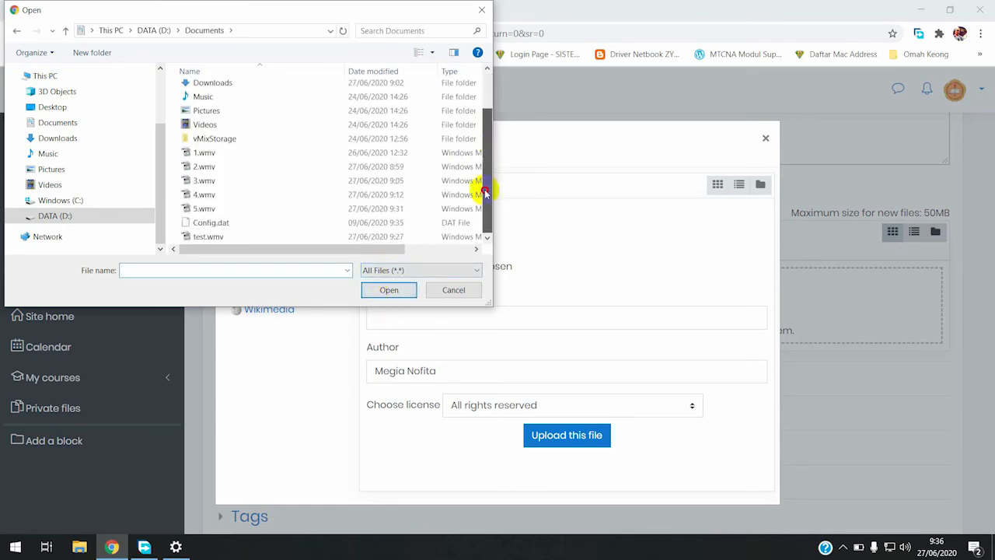
{"action": "left_click", "coordinate": [251, 236]}
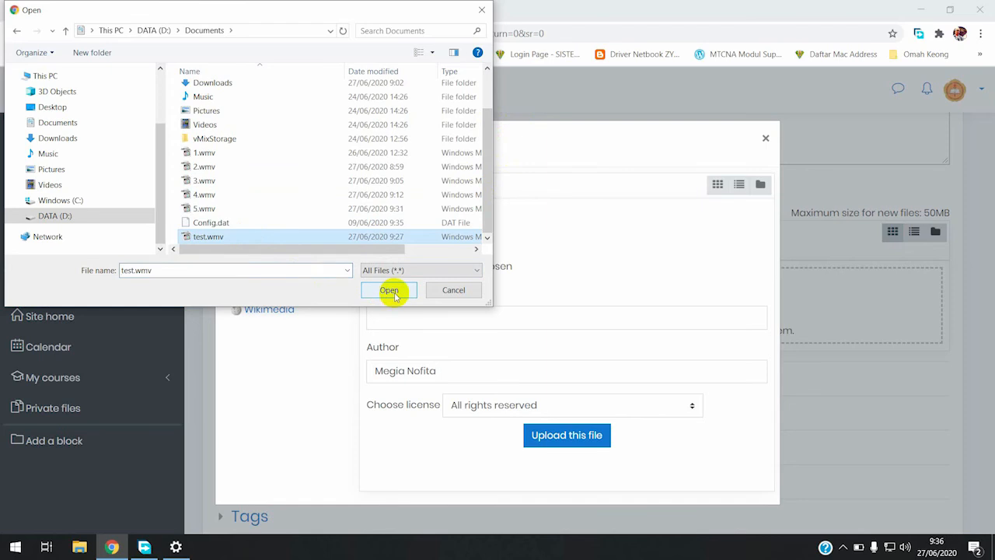
{"action": "left_click", "coordinate": [391, 292]}
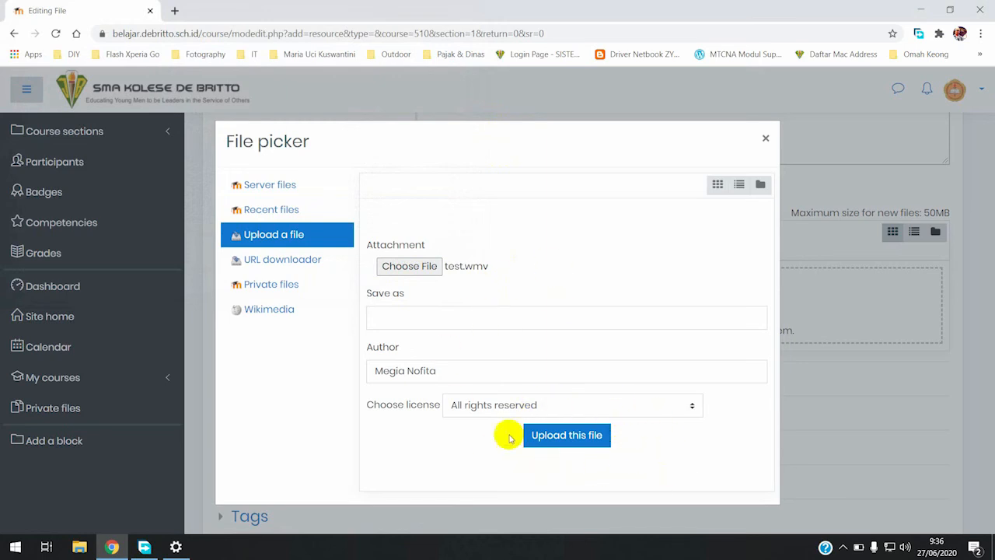
{"action": "left_click", "coordinate": [572, 437]}
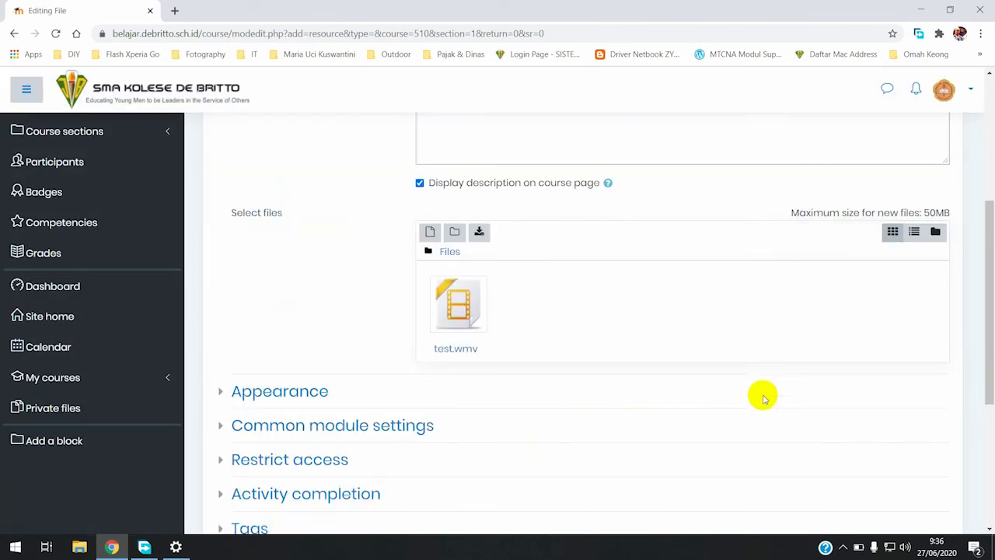
{"action": "scroll", "coordinate": [747, 400], "scroll_direction": "down", "scroll_amount": 3}
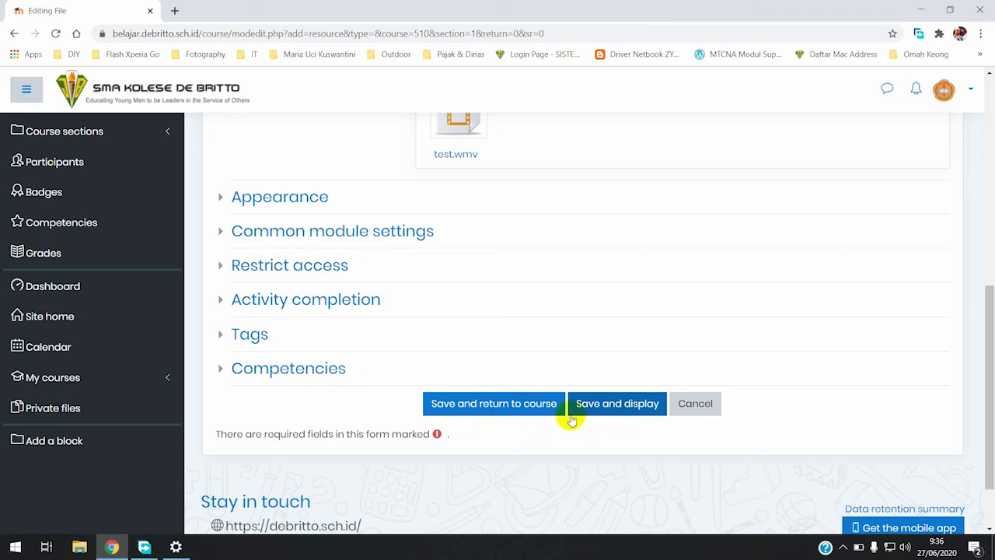
{"action": "left_click", "coordinate": [525, 406]}
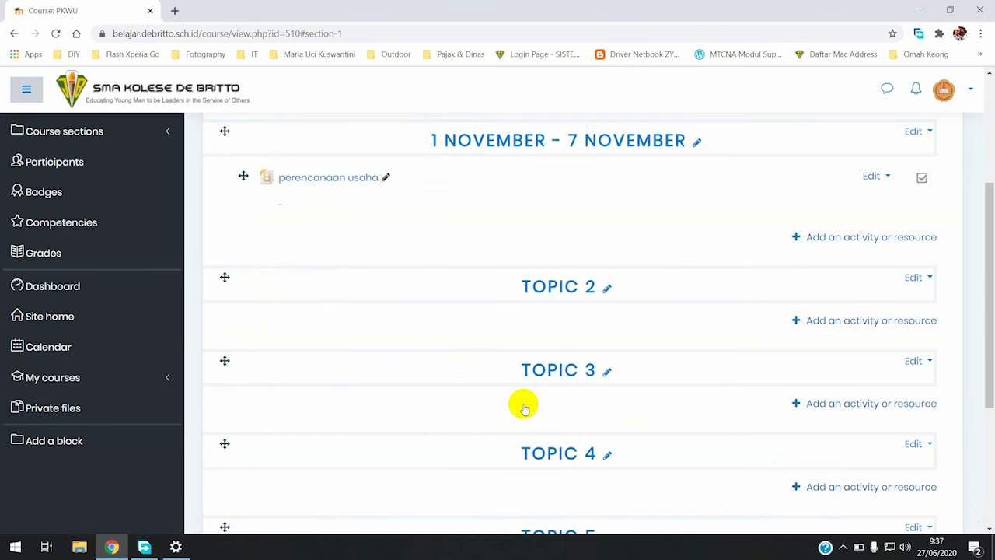
Start adding an Assignment activity to the "1 november - 7 november" section, opening its settings form
{"action": "scroll", "coordinate": [525, 406], "scroll_direction": "up", "scroll_amount": 1}
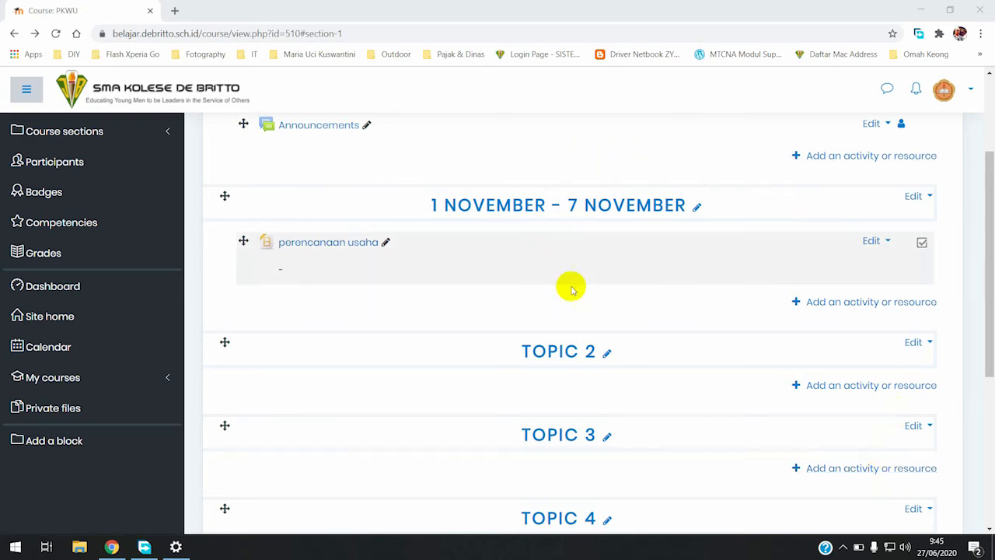
{"action": "left_click", "coordinate": [809, 302]}
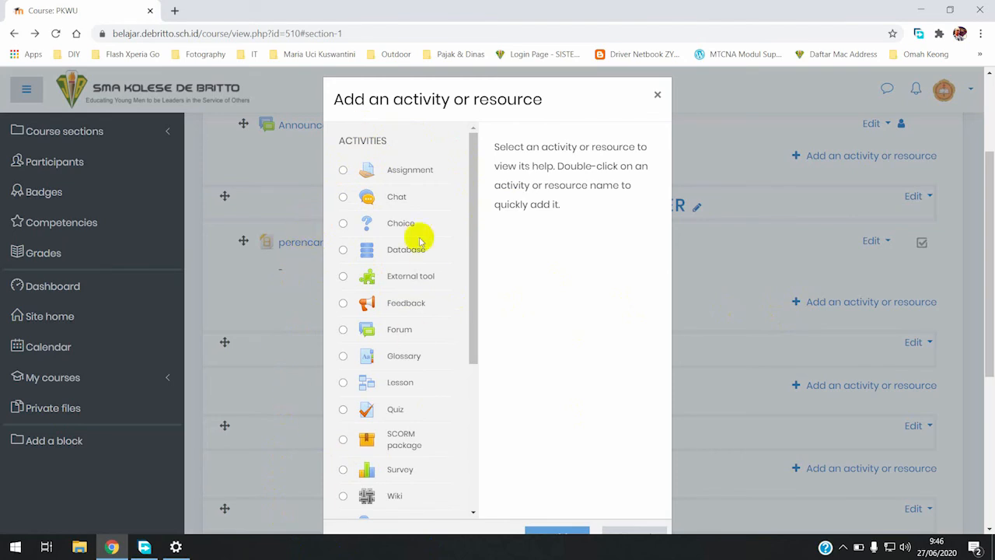
{"action": "left_click", "coordinate": [345, 169]}
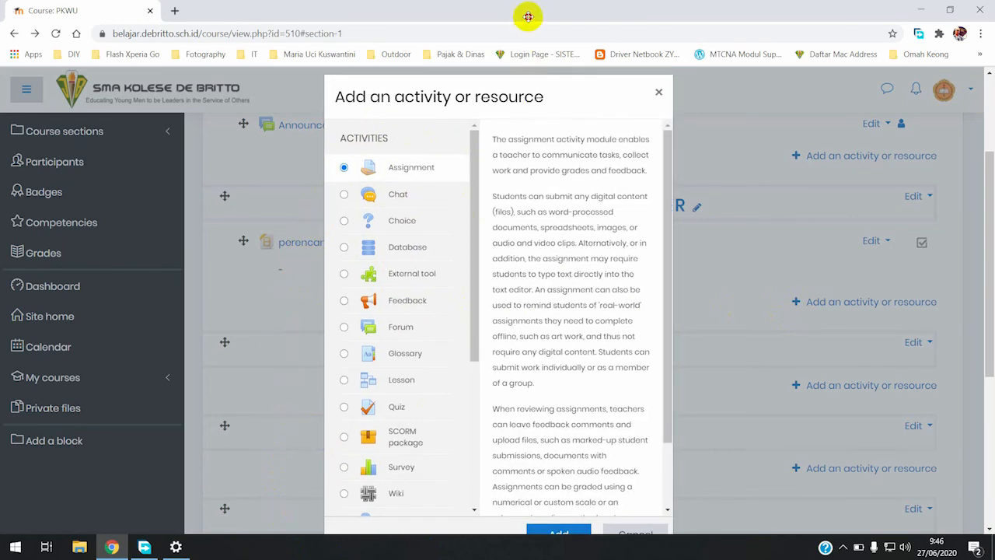
{"action": "left_click", "coordinate": [560, 535]}
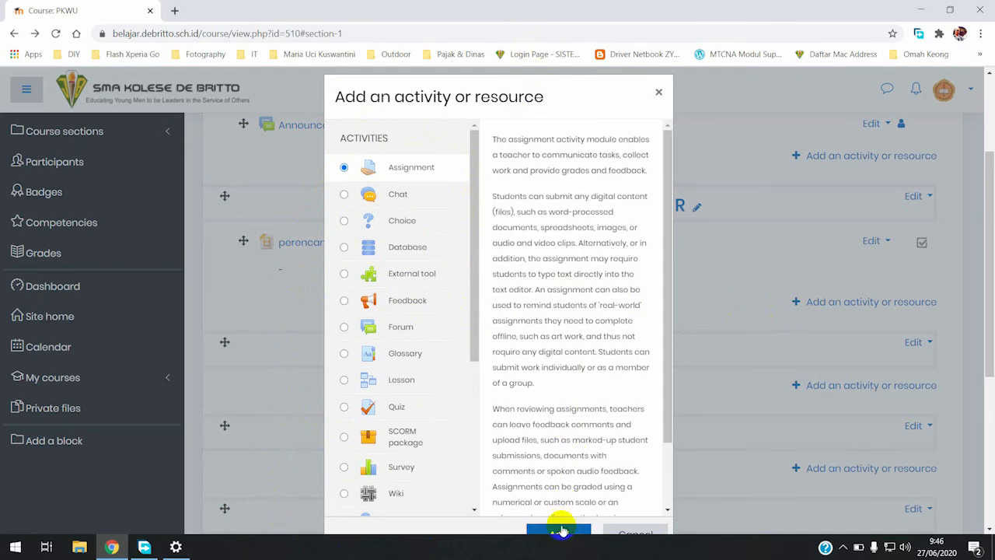
{"action": "left_click_drag", "start_coordinate": [566, 88], "coordinate": [571, 49]}
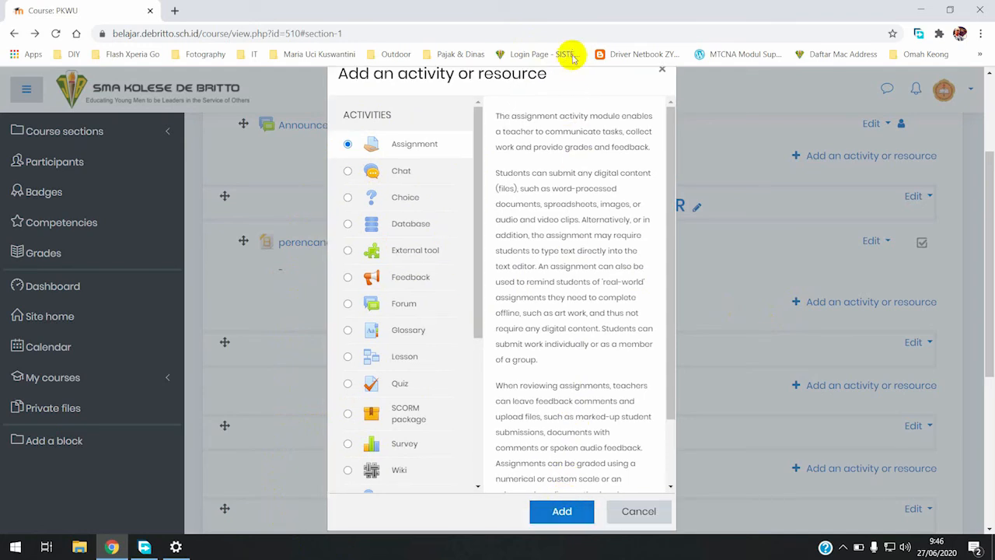
{"action": "left_click", "coordinate": [558, 514]}
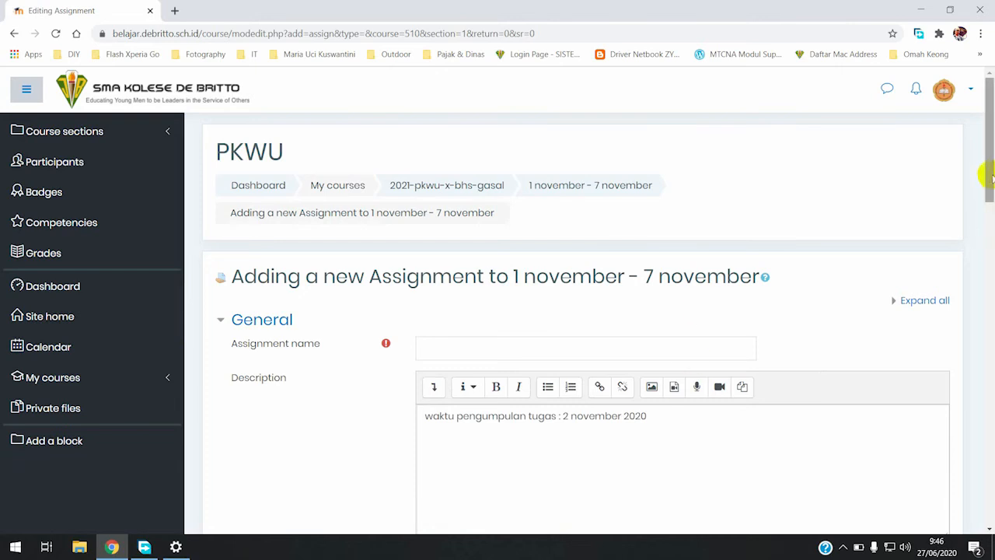
Name the assignment "perencanaan usaha" and enable displaying its description on the course page
{"action": "left_click_drag", "start_coordinate": [989, 166], "coordinate": [989, 206]}
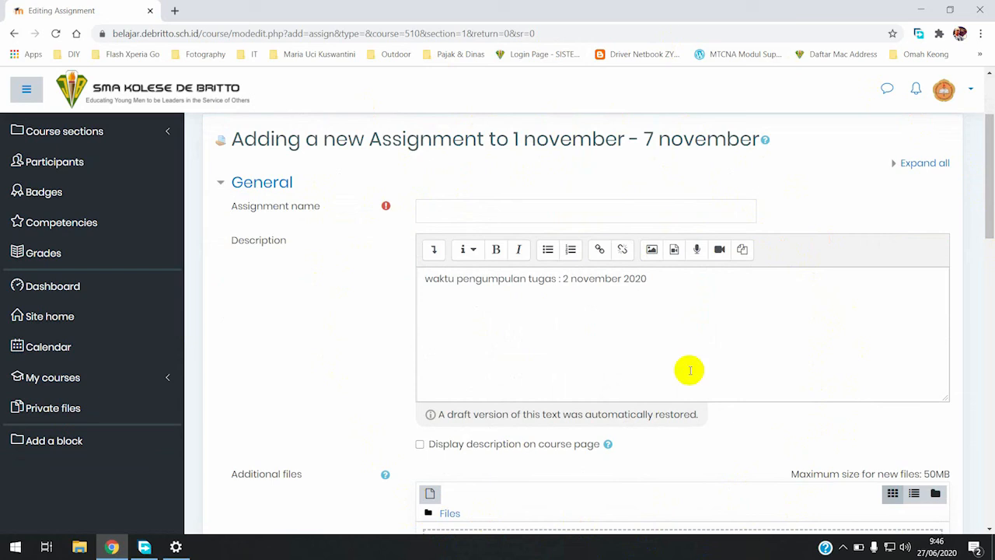
{"action": "left_click", "coordinate": [440, 209]}
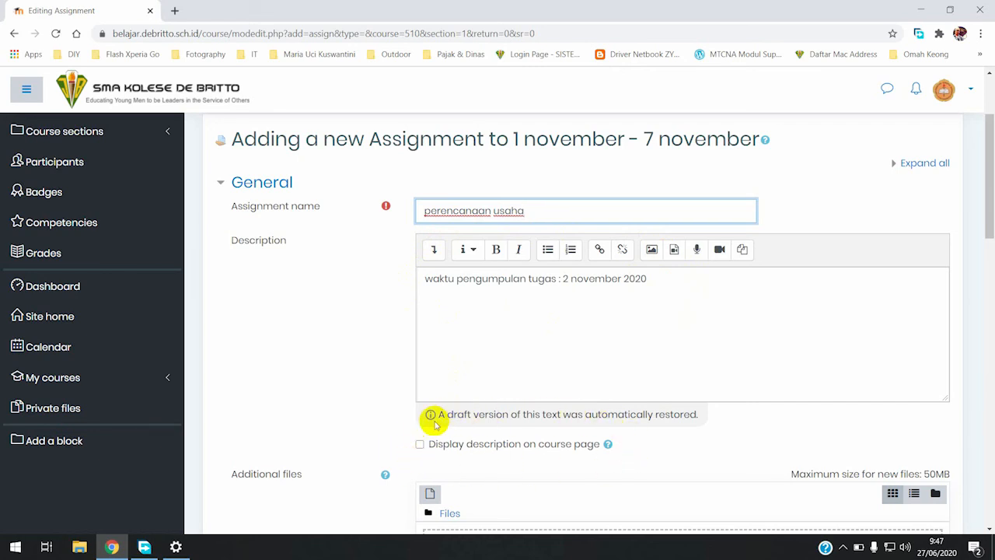
{"action": "left_click", "coordinate": [421, 446]}
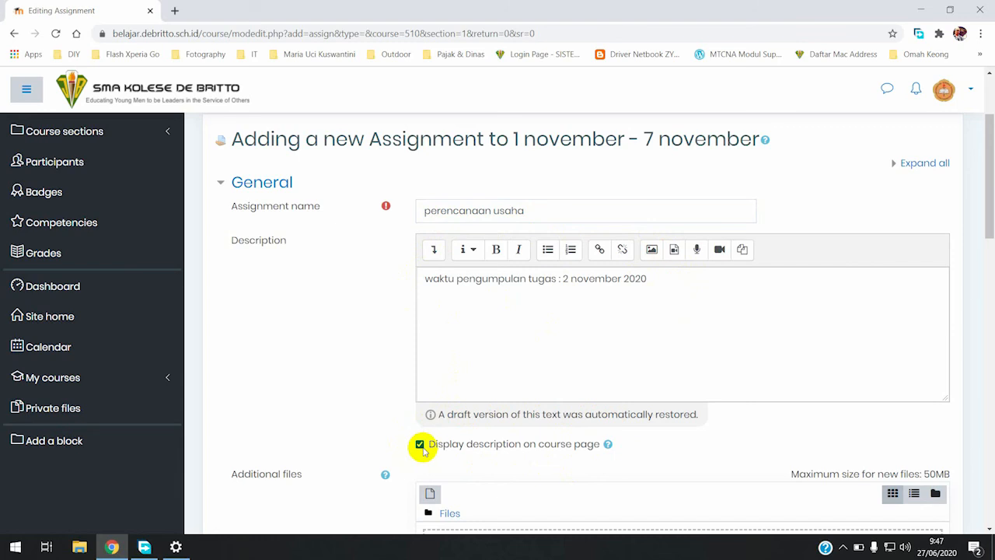
Set the assignment's "Allow submissions from" day and month to 1 November
{"action": "scroll", "coordinate": [422, 447], "scroll_direction": "down", "scroll_amount": 3}
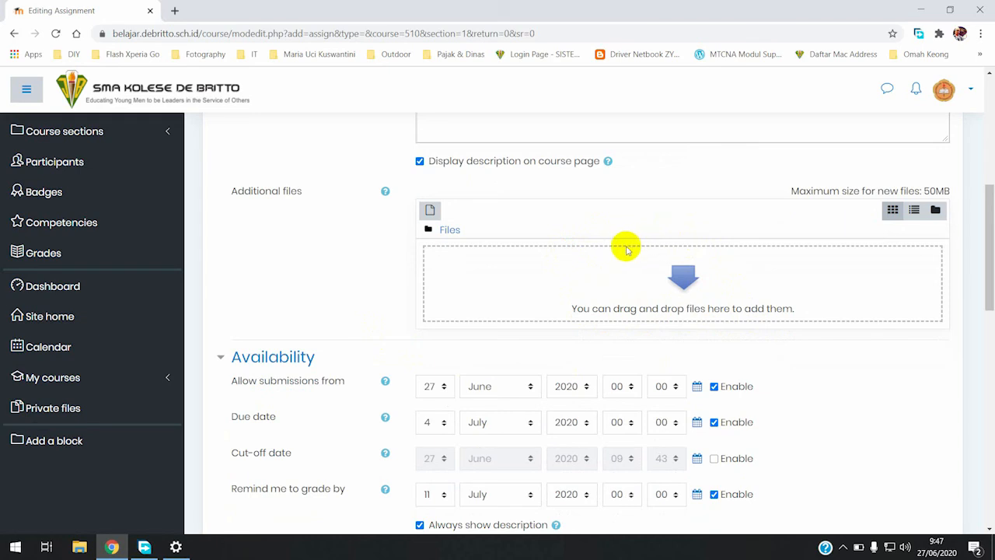
{"action": "scroll", "coordinate": [576, 294], "scroll_direction": "down", "scroll_amount": 2}
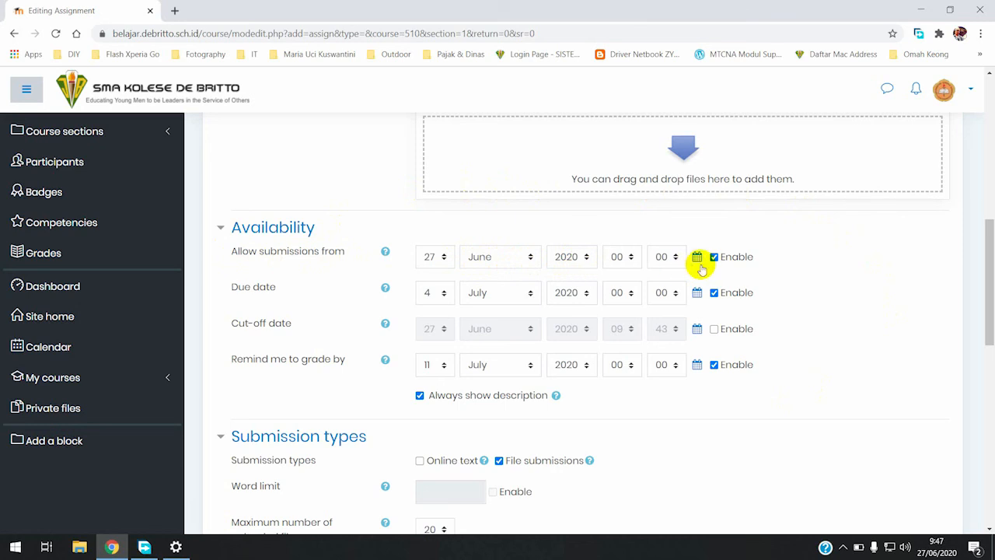
{"action": "left_click", "coordinate": [440, 256]}
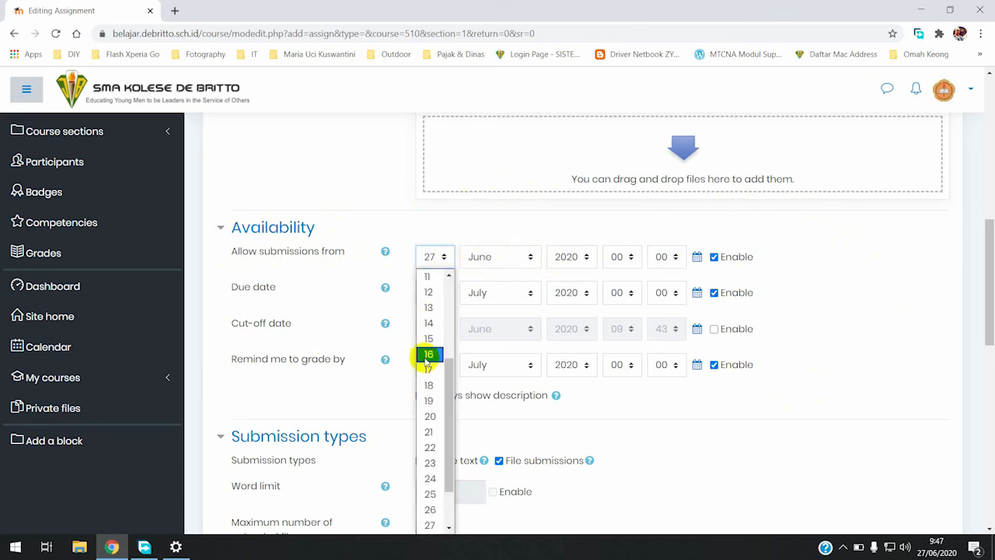
{"action": "scroll", "coordinate": [446, 378], "scroll_direction": "up", "scroll_amount": 4}
{"action": "left_click", "coordinate": [437, 277]}
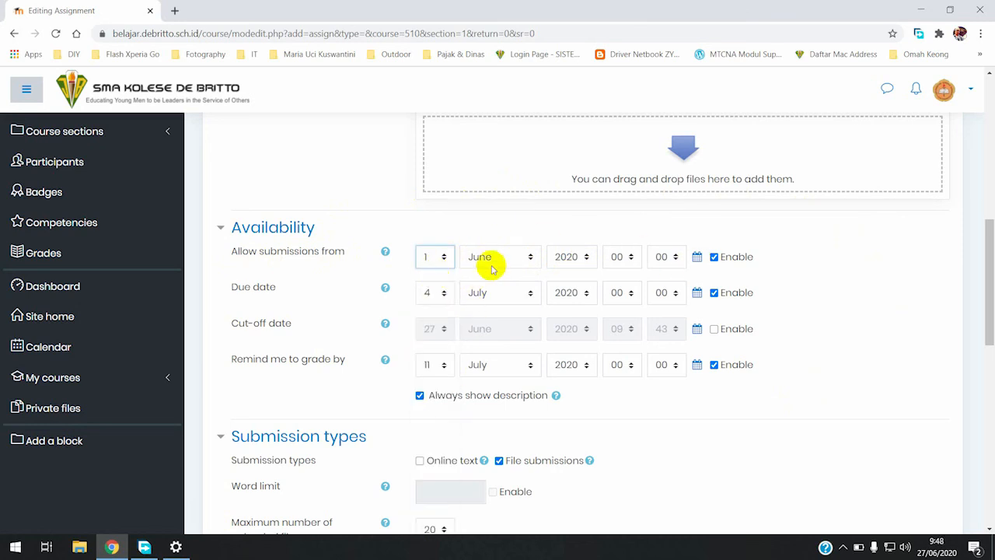
{"action": "left_click", "coordinate": [526, 257]}
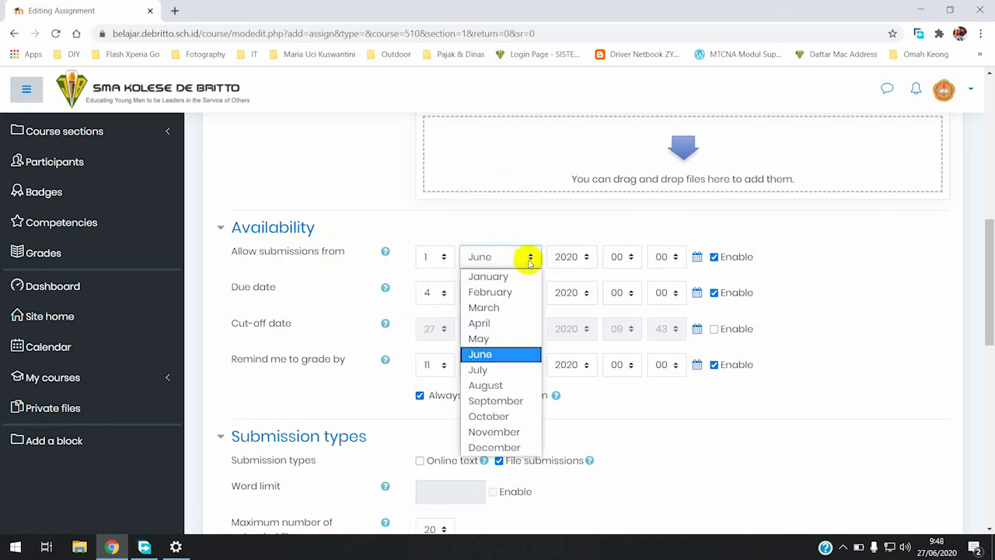
{"action": "left_click", "coordinate": [507, 432]}
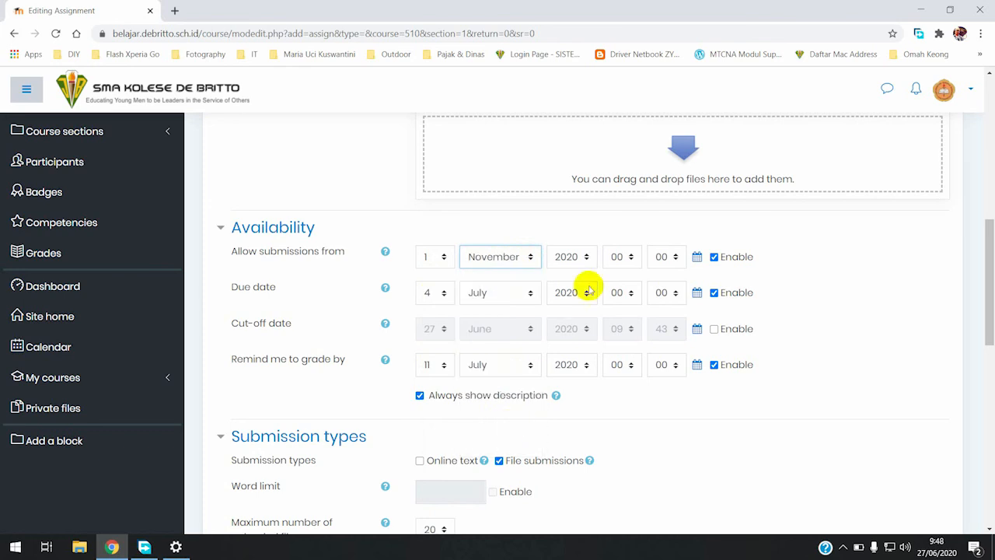
Set the "Allow submissions from" time to 07:30
{"action": "left_click", "coordinate": [632, 257]}
{"action": "scroll", "coordinate": [618, 377], "scroll_direction": "down", "scroll_amount": 1}
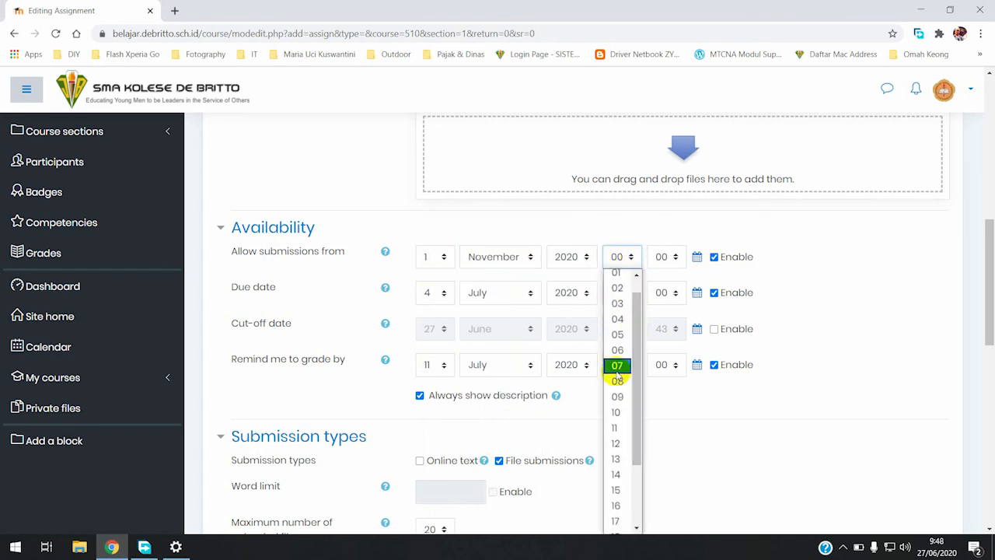
{"action": "left_click", "coordinate": [618, 373]}
{"action": "left_click", "coordinate": [668, 256]}
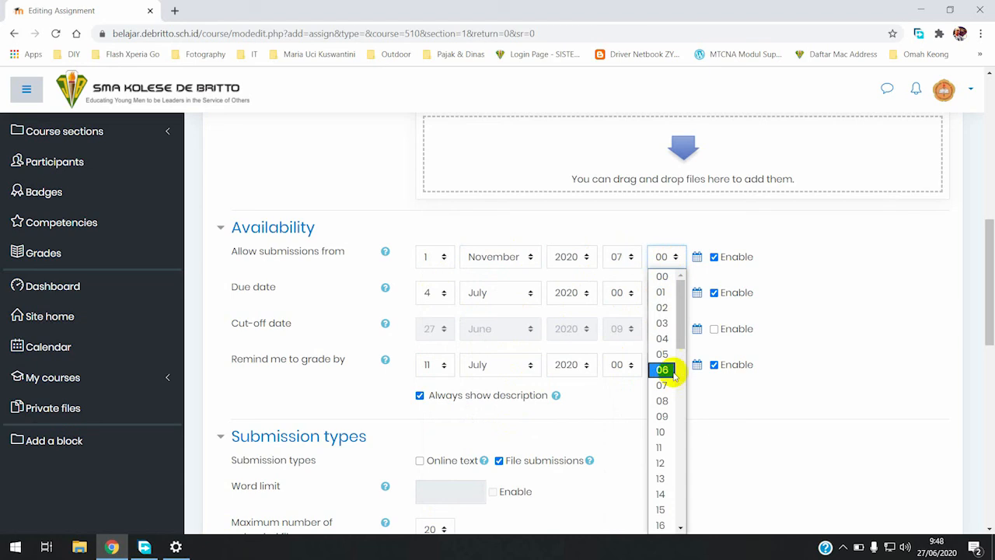
{"action": "left_click_drag", "start_coordinate": [690, 356], "coordinate": [682, 413]}
{"action": "left_click", "coordinate": [661, 434]}
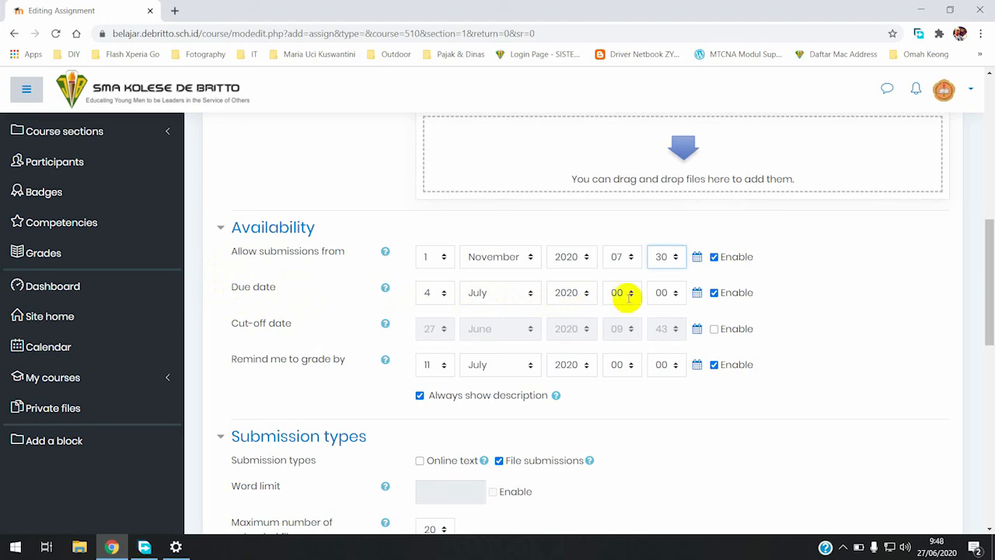
Set the day and month of the assignment's due date to 2 November
{"action": "left_click", "coordinate": [445, 293]}
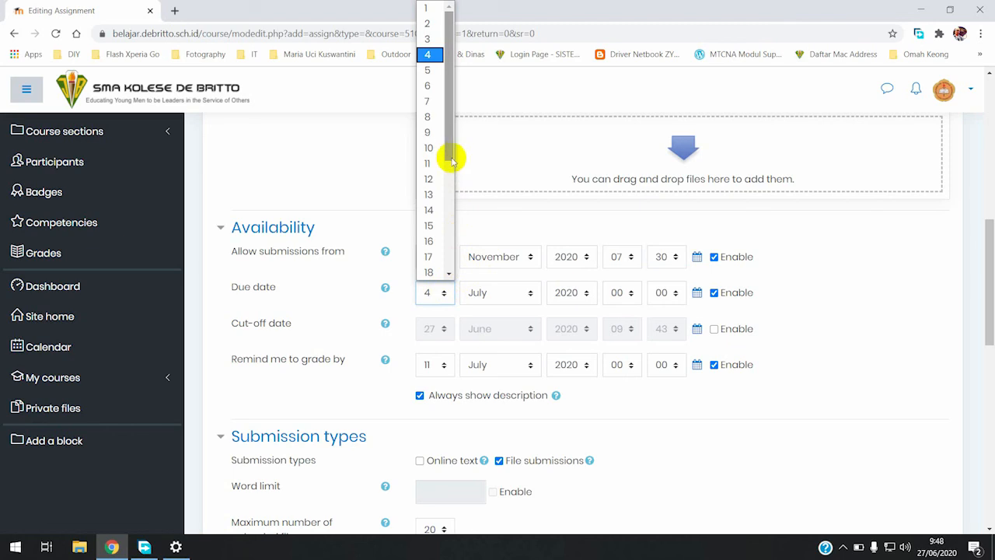
{"action": "left_click_drag", "start_coordinate": [448, 153], "coordinate": [450, 91]}
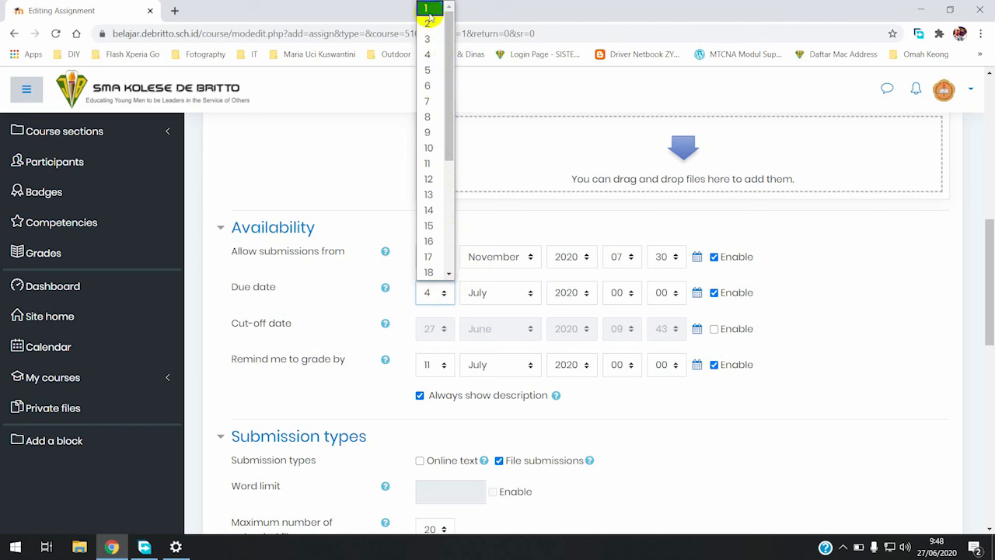
{"action": "left_click", "coordinate": [430, 30]}
{"action": "left_click", "coordinate": [532, 289]}
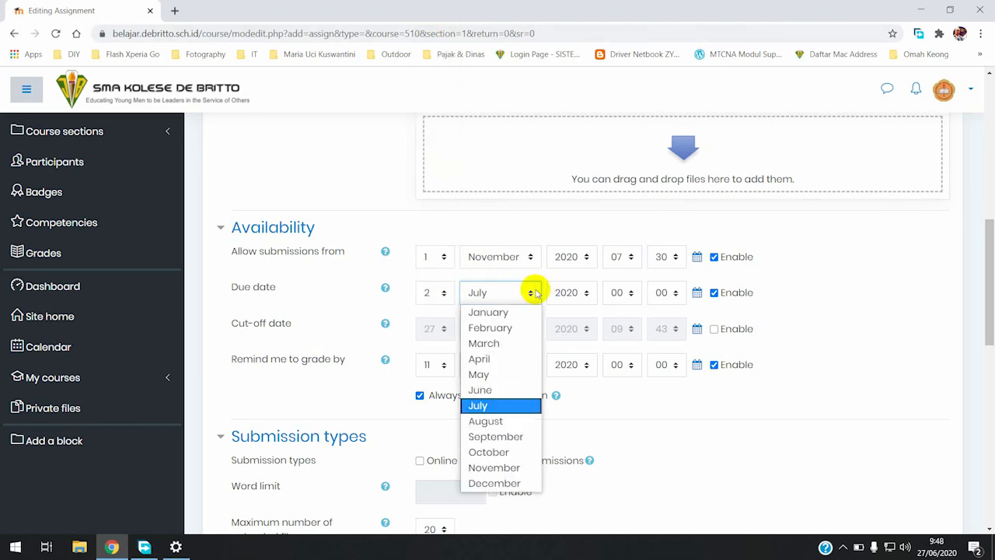
{"action": "left_click", "coordinate": [513, 467]}
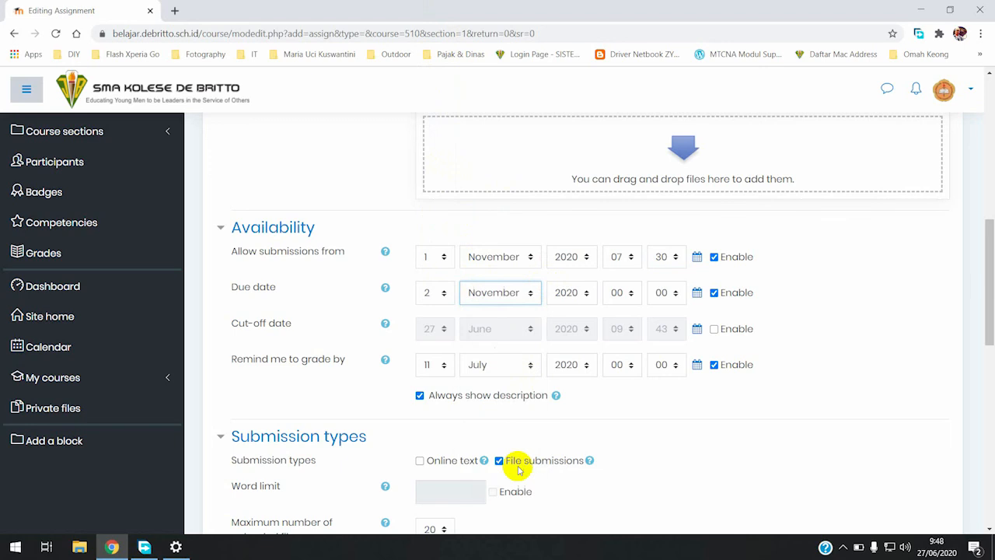
Set the time of the assignment's due date to 23:59
{"action": "left_click", "coordinate": [633, 292]}
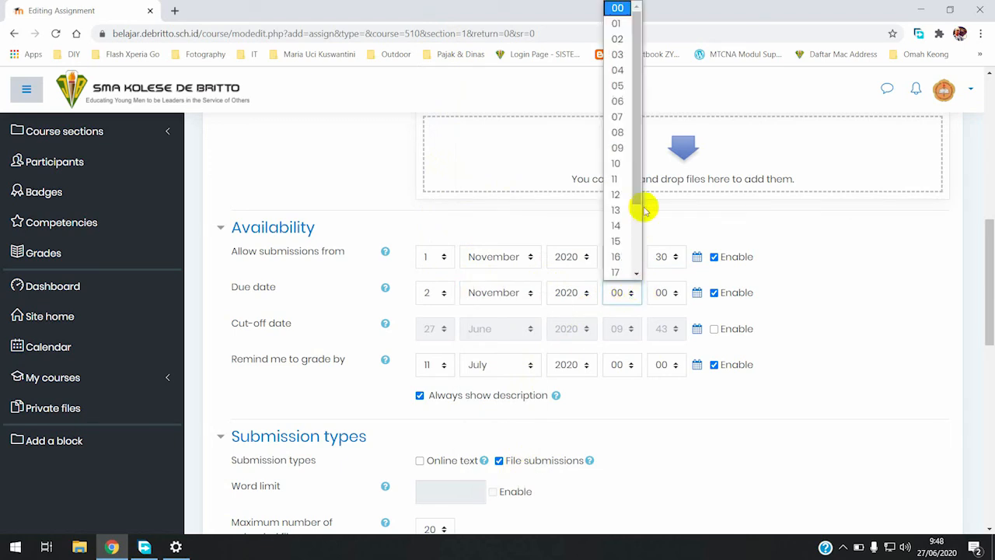
{"action": "left_click_drag", "start_coordinate": [640, 206], "coordinate": [632, 269]}
{"action": "left_click", "coordinate": [619, 271]}
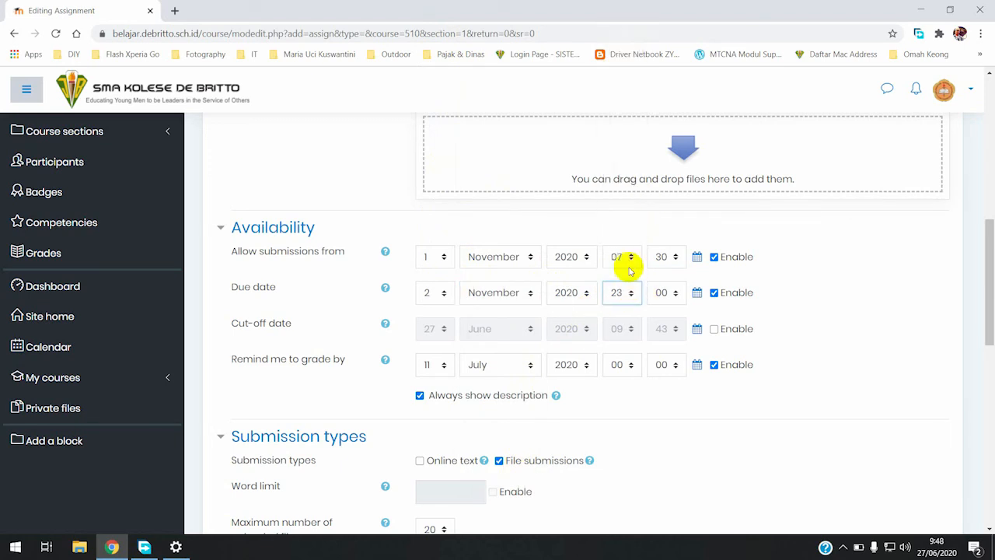
{"action": "left_click", "coordinate": [669, 294]}
{"action": "left_click_drag", "start_coordinate": [683, 80], "coordinate": [681, 269]}
{"action": "left_click", "coordinate": [662, 271]}
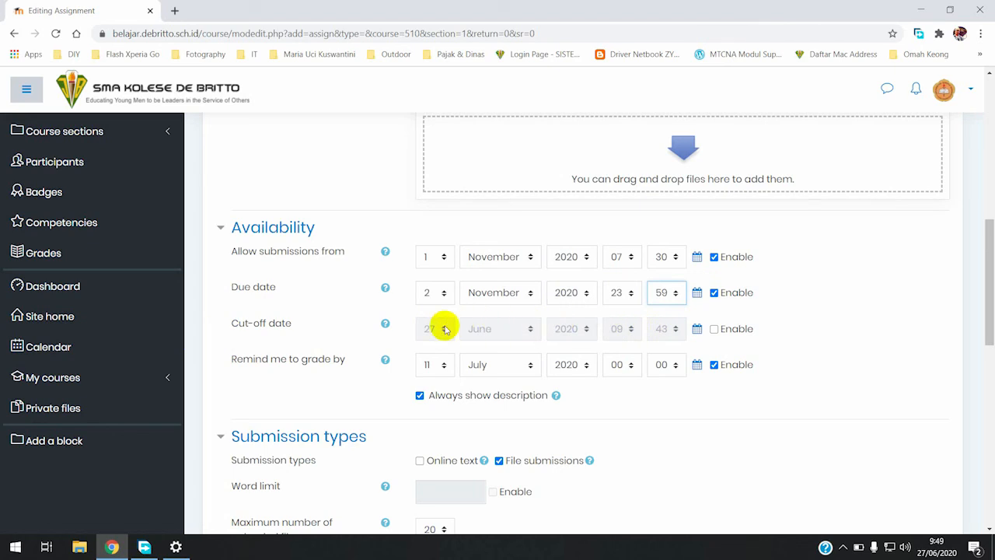
Enable the assignment's cut-off date and set its day and month to 7 November
{"action": "left_click", "coordinate": [713, 329]}
{"action": "left_click", "coordinate": [444, 329]}
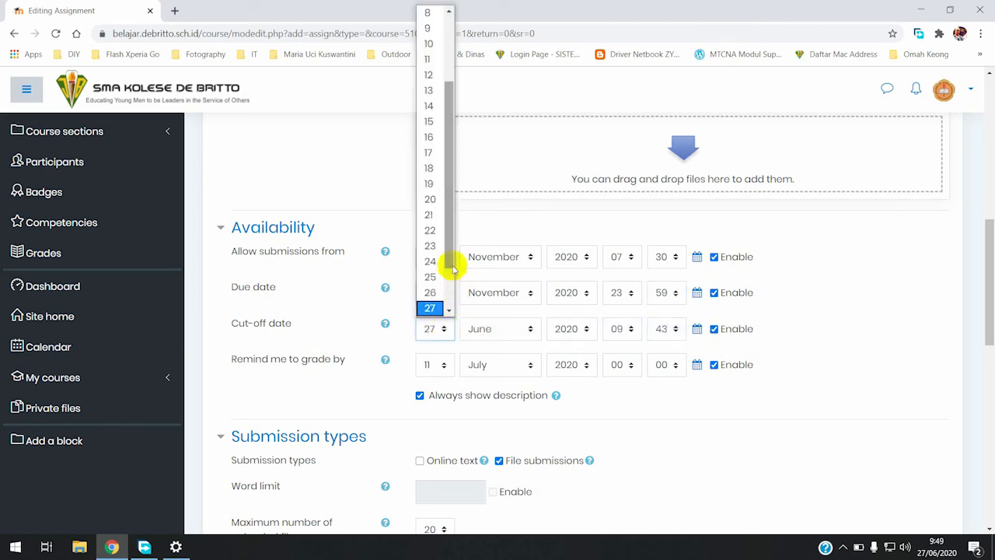
{"action": "left_click_drag", "start_coordinate": [450, 133], "coordinate": [459, 92]}
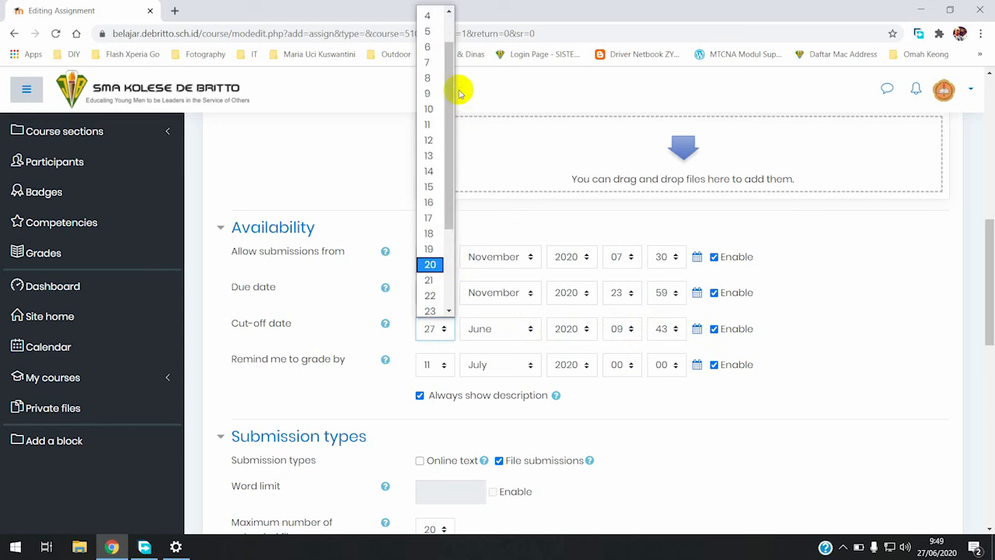
{"action": "left_click", "coordinate": [428, 62]}
{"action": "left_click", "coordinate": [527, 328]}
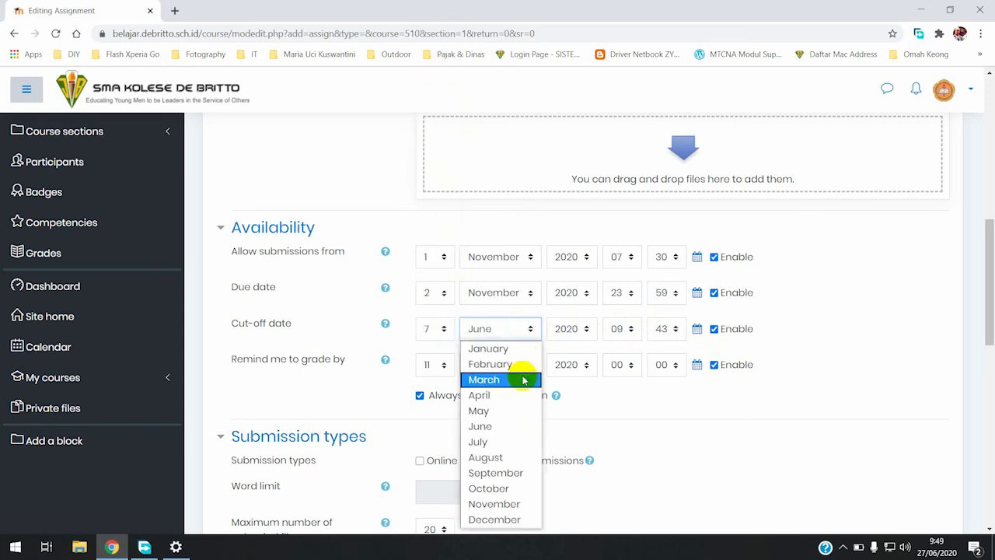
{"action": "left_click", "coordinate": [513, 503]}
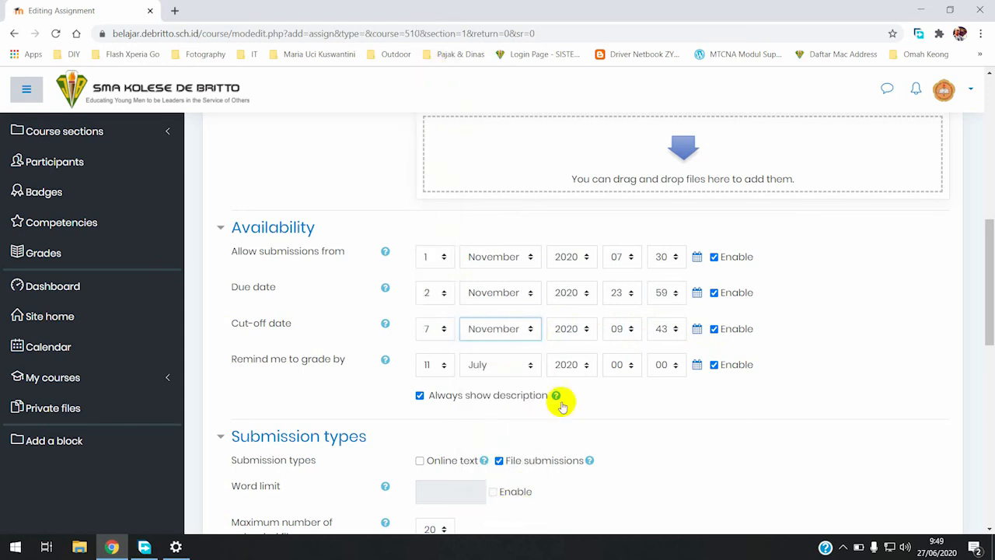
Set the time of the assignment's cut-off date to 23:59
{"action": "left_click", "coordinate": [626, 329]}
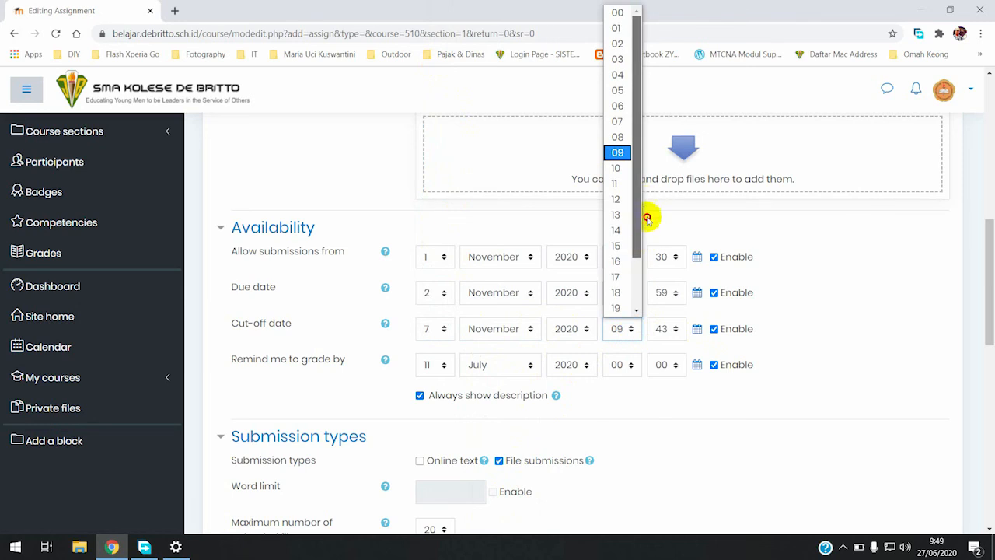
{"action": "scroll", "coordinate": [635, 257], "scroll_direction": "down", "scroll_amount": 2}
{"action": "left_click", "coordinate": [631, 304]}
{"action": "left_click", "coordinate": [675, 330]}
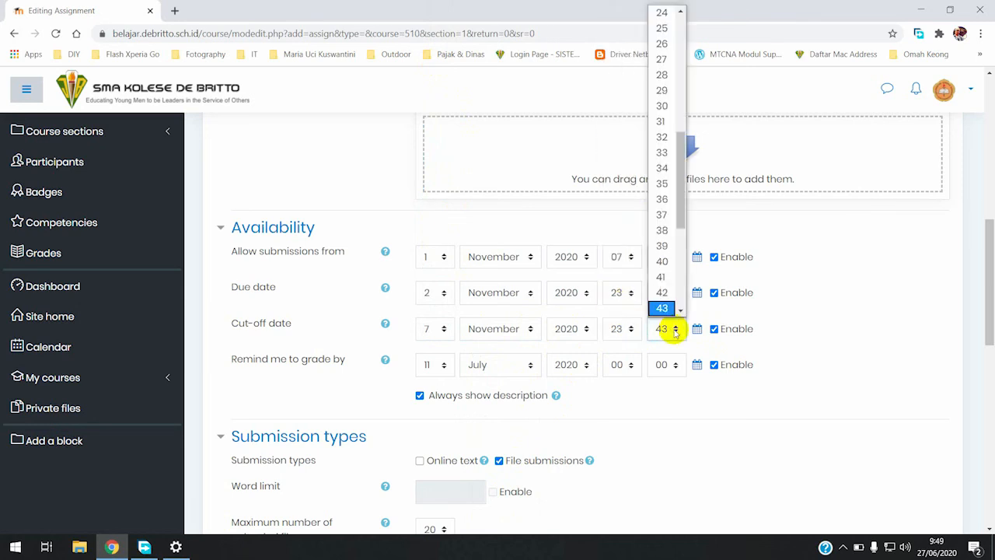
{"action": "left_click_drag", "start_coordinate": [682, 215], "coordinate": [680, 303]}
{"action": "left_click", "coordinate": [670, 308]}
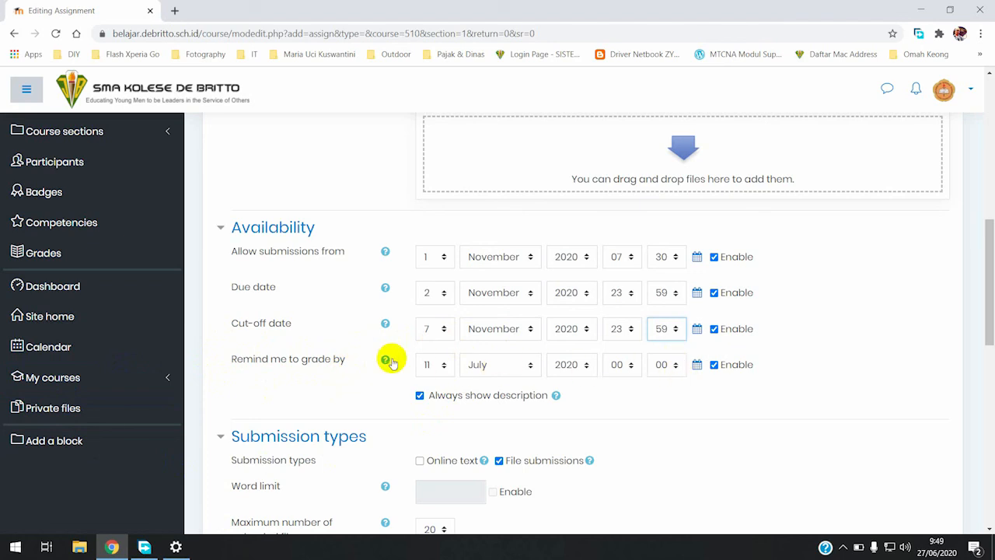
Disable the "Remind me to grade by" date, then save the assignment and return to the course
{"action": "left_click", "coordinate": [714, 365]}
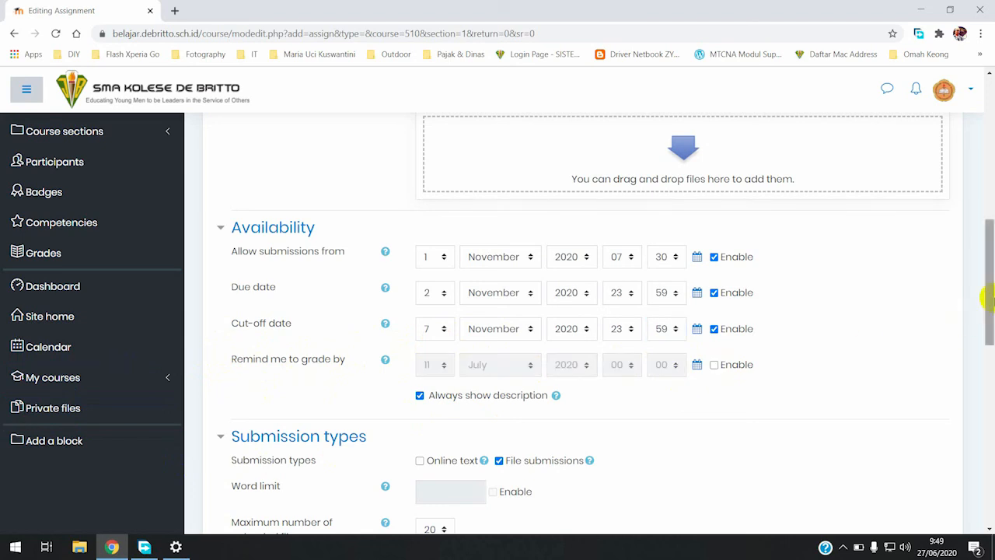
{"action": "left_click_drag", "start_coordinate": [988, 300], "coordinate": [986, 366]}
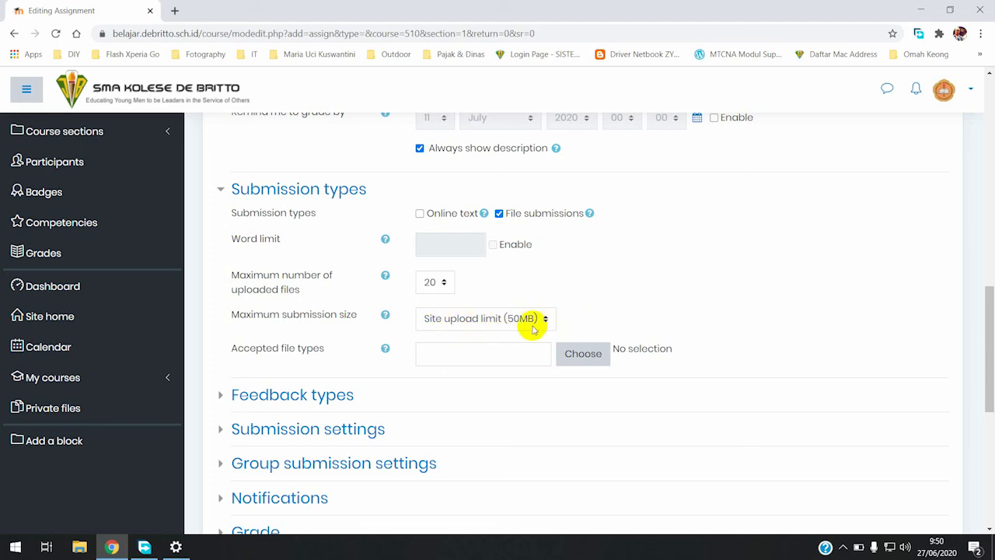
{"action": "scroll", "coordinate": [536, 329], "scroll_direction": "down", "scroll_amount": 1}
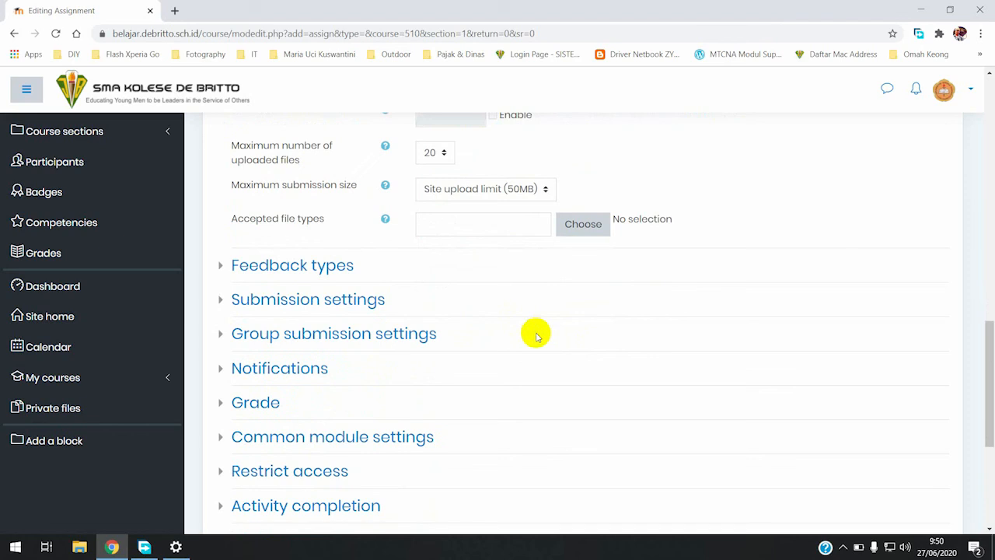
{"action": "scroll", "coordinate": [535, 336], "scroll_direction": "down", "scroll_amount": 2}
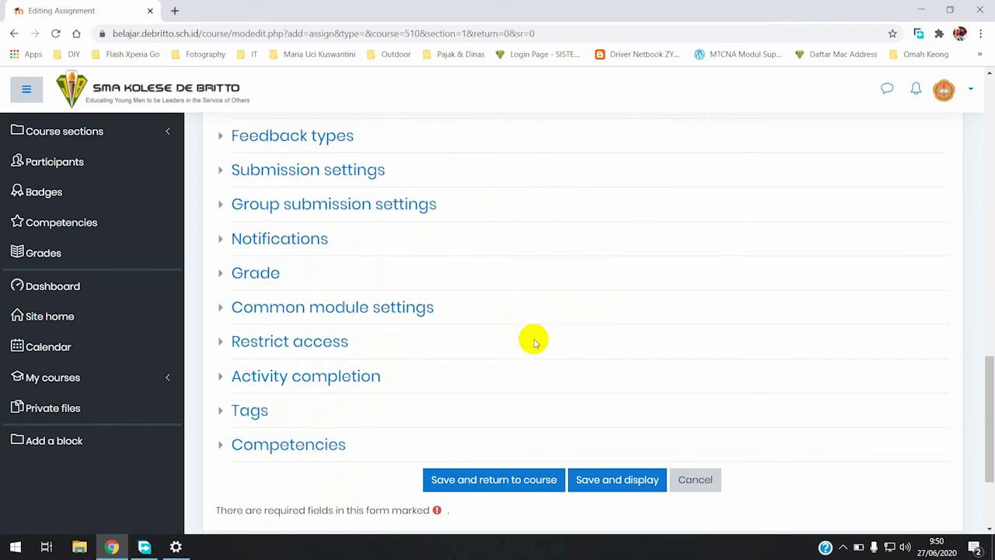
{"action": "scroll", "coordinate": [535, 342], "scroll_direction": "up", "scroll_amount": 1}
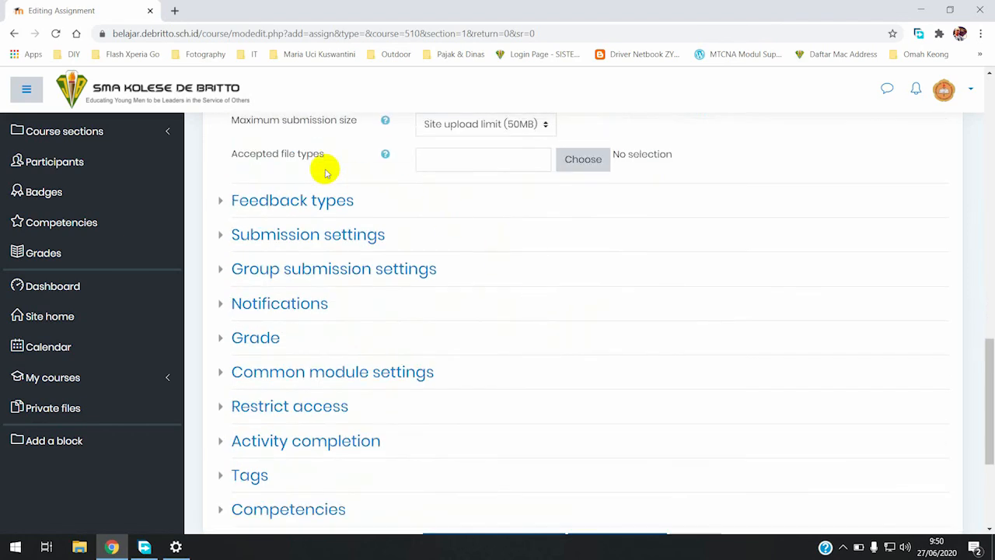
{"action": "scroll", "coordinate": [214, 303], "scroll_direction": "down", "scroll_amount": 1}
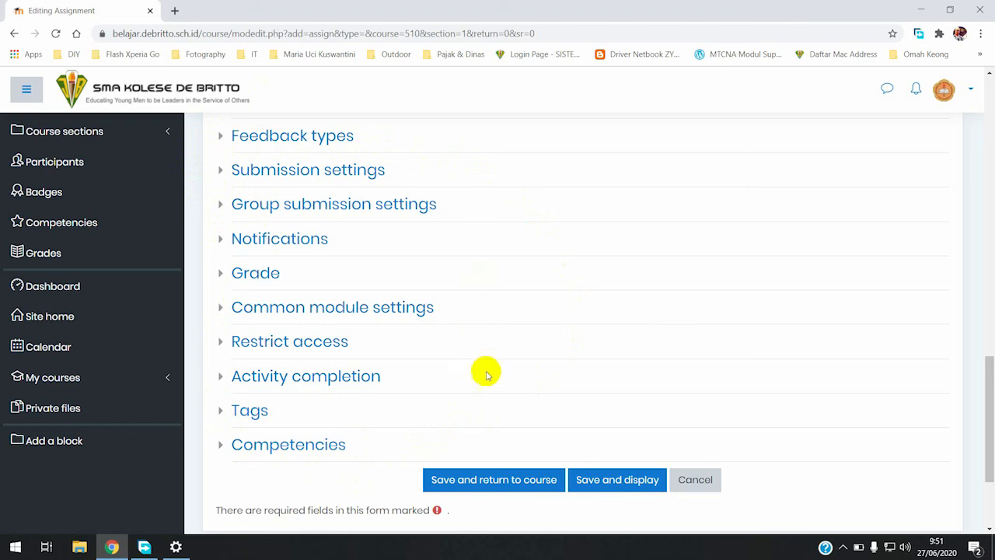
{"action": "left_click", "coordinate": [490, 489]}
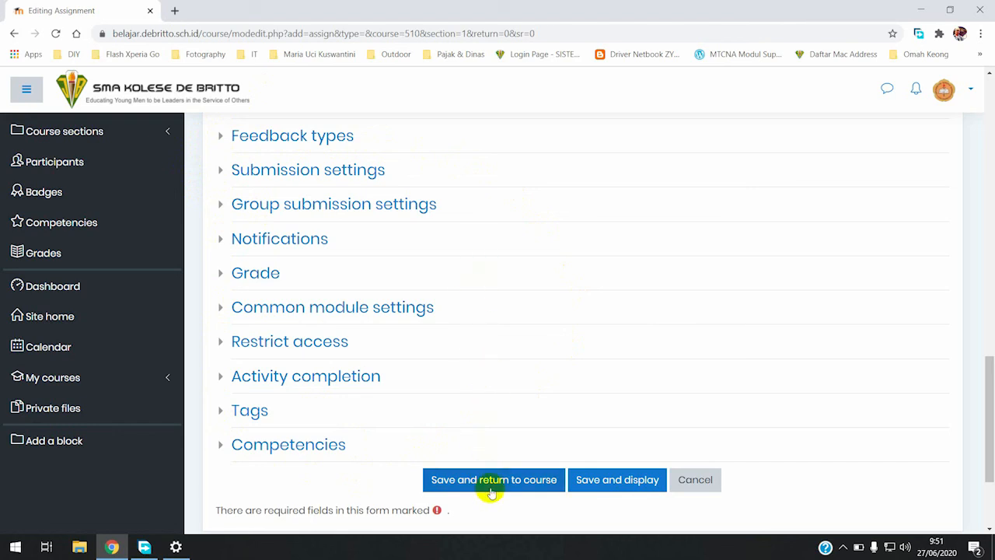
{"action": "left_click", "coordinate": [539, 488]}
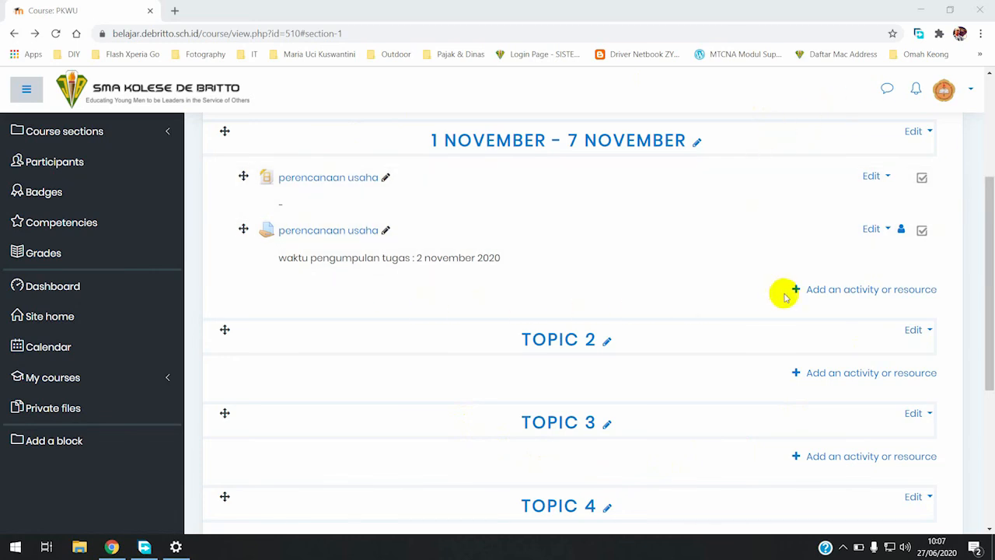
Start adding a Forum activity to the "1 november - 7 november" section, opening its settings form
{"action": "left_click", "coordinate": [832, 291]}
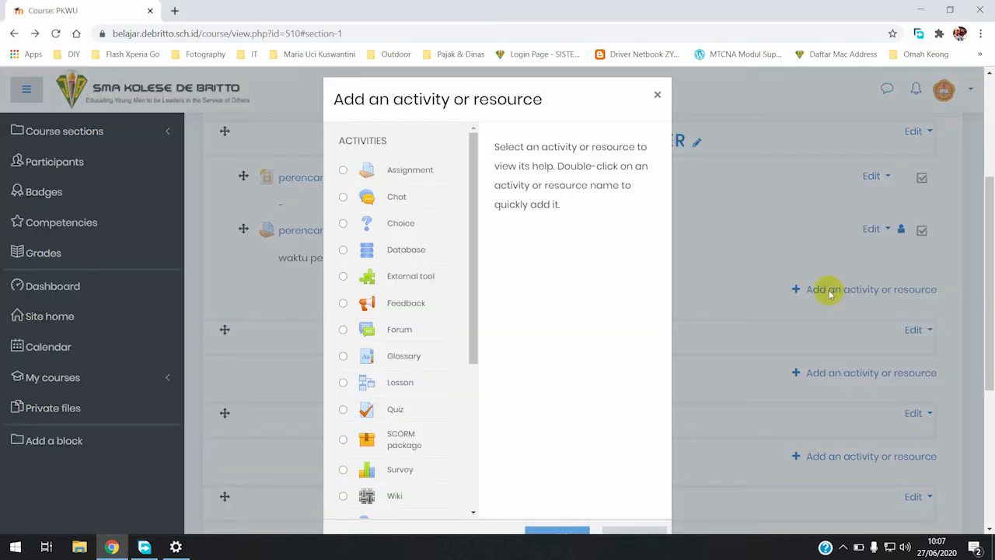
{"action": "left_click_drag", "start_coordinate": [473, 147], "coordinate": [493, 191]}
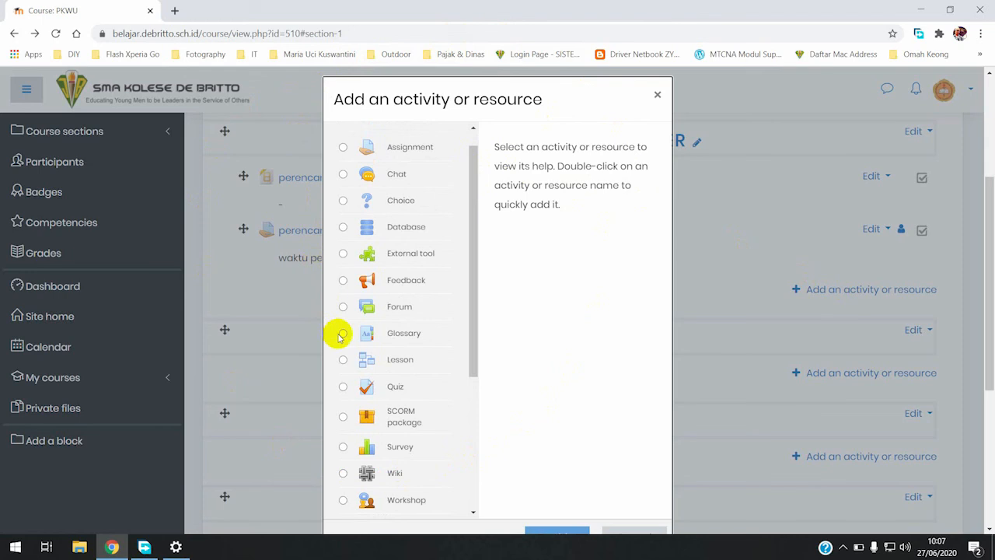
{"action": "left_click", "coordinate": [343, 308]}
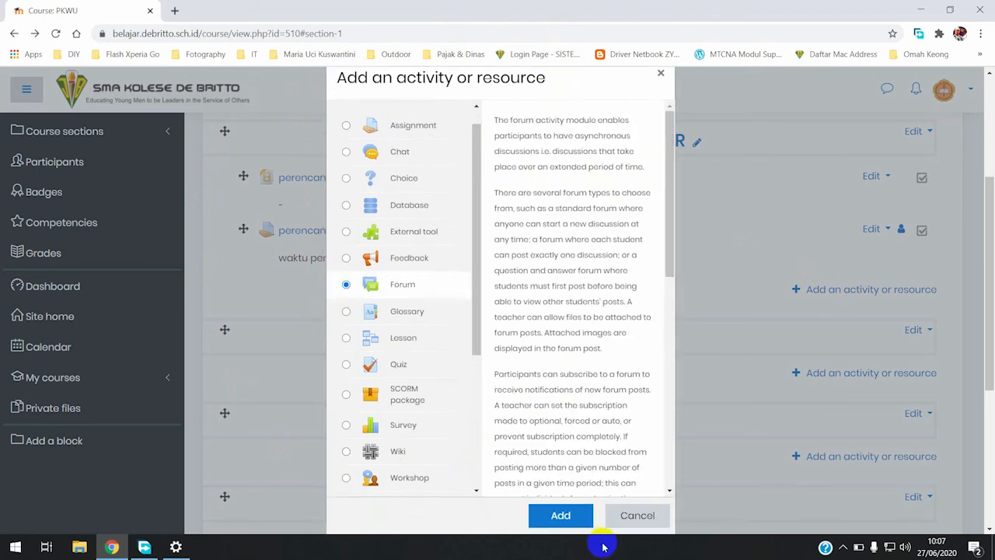
{"action": "left_click", "coordinate": [574, 517]}
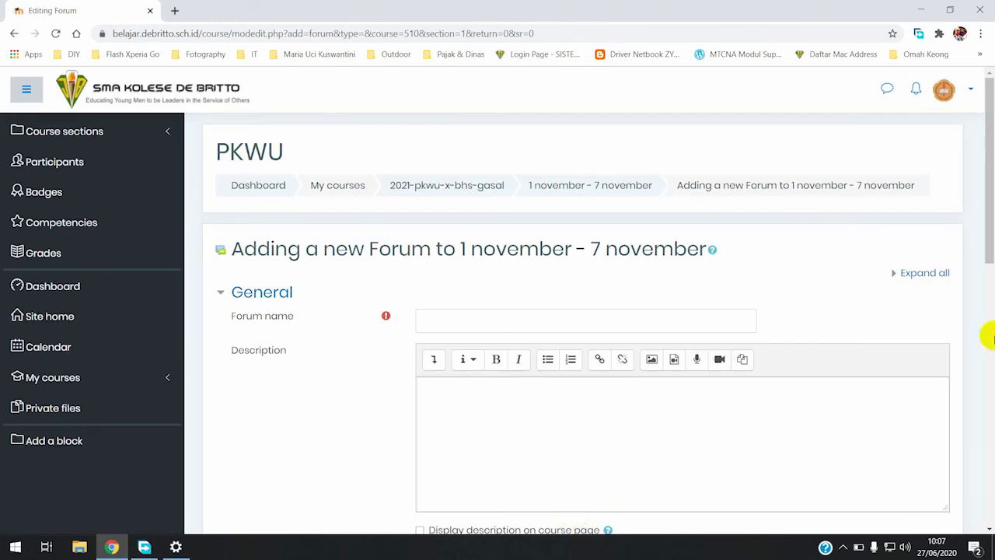
Name the new forum "forum 1" and enter the description "forum ini digunakan untuk kelas x bahasa"
{"action": "left_click_drag", "start_coordinate": [984, 182], "coordinate": [984, 221]}
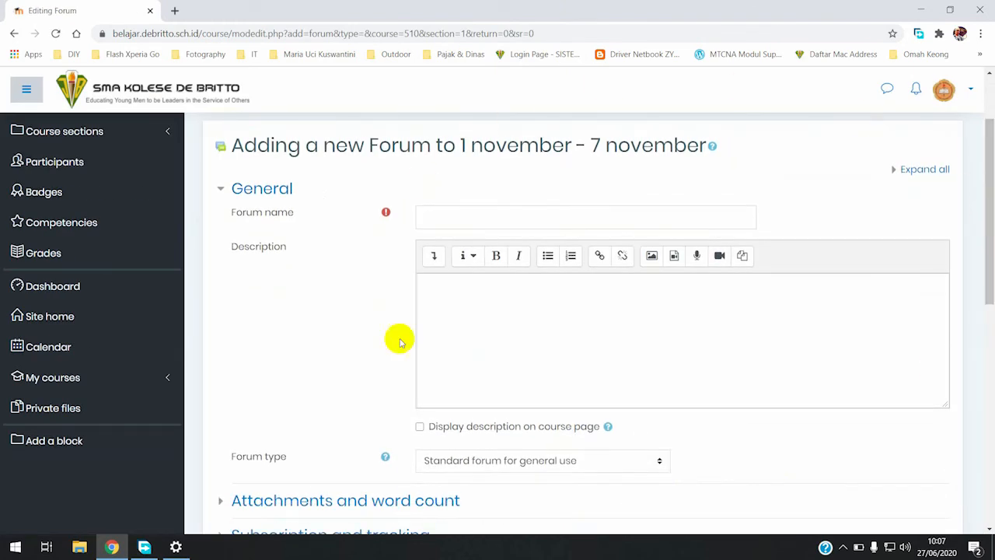
{"action": "left_click", "coordinate": [660, 218]}
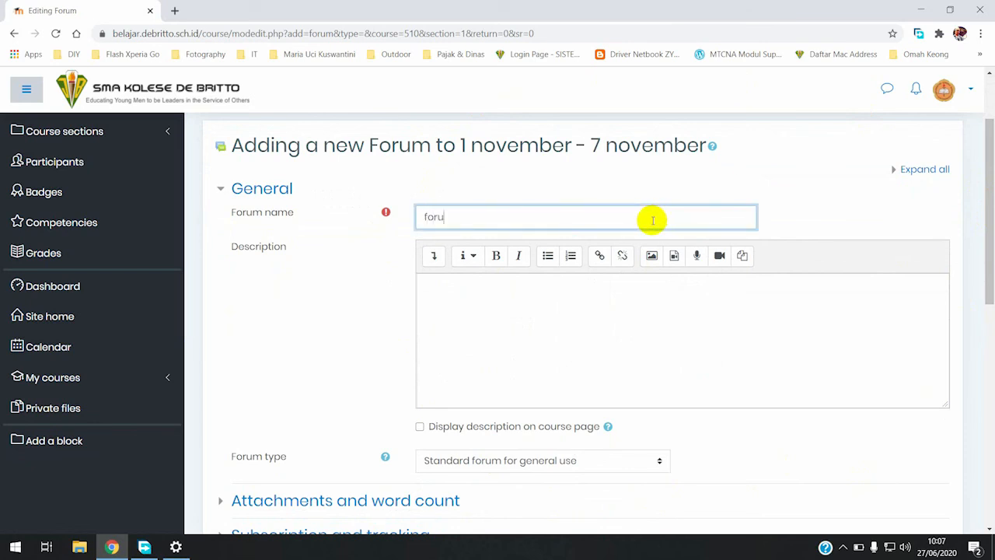
{"action": "type", "text": "forum 1"}
{"action": "left_click", "coordinate": [487, 305]}
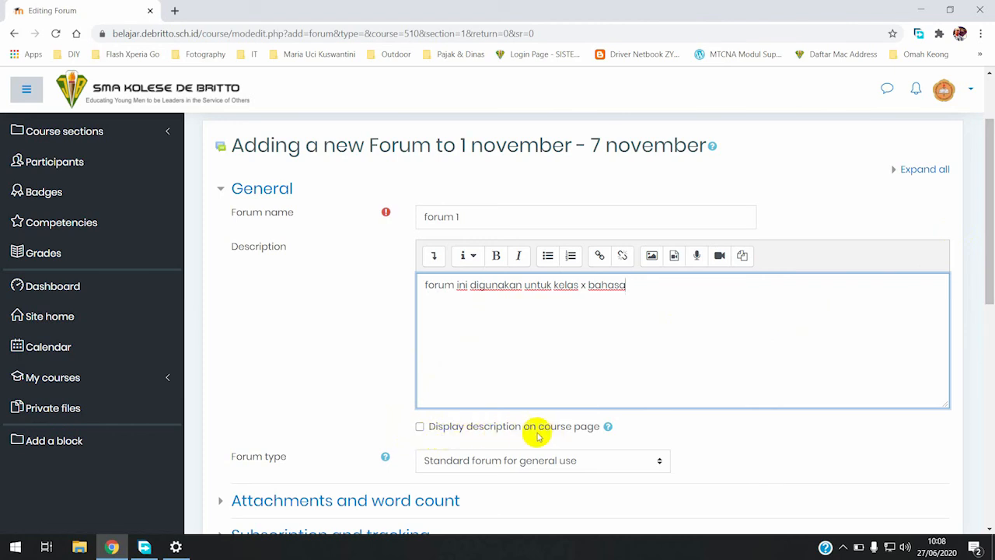
Turn on displaying the description on the course page, then save the forum and return to the course
{"action": "left_click", "coordinate": [422, 427]}
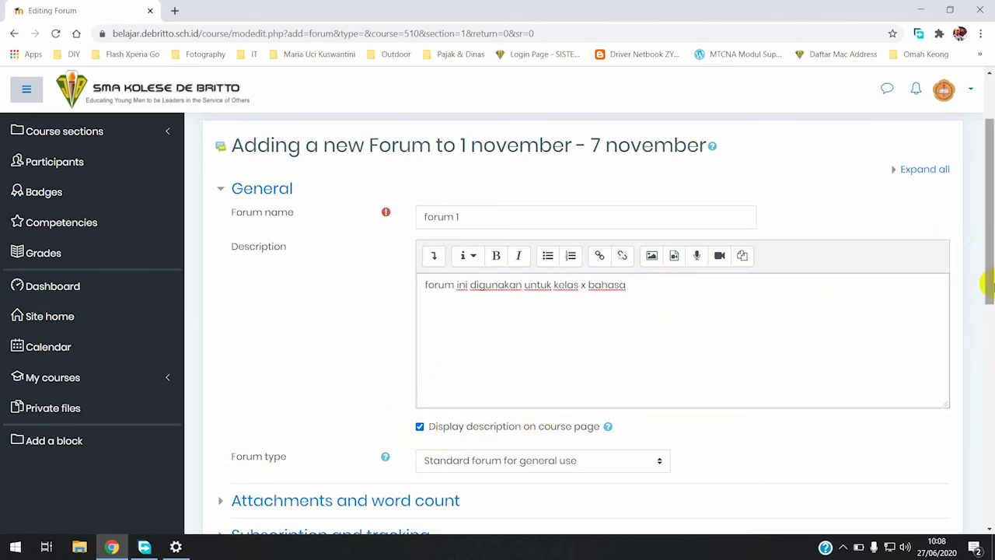
{"action": "left_click_drag", "start_coordinate": [989, 284], "coordinate": [988, 362]}
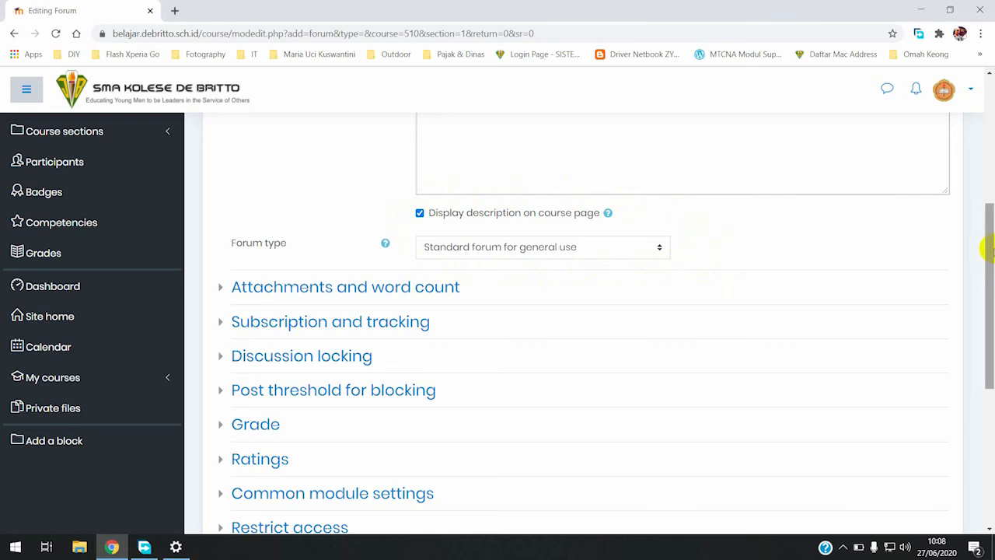
{"action": "mouse_move", "coordinate": [988, 244]}
{"action": "left_mouse_down"}
{"action": "mouse_move", "coordinate": [986, 334]}
{"action": "mouse_move", "coordinate": [990, 185]}
{"action": "mouse_move", "coordinate": [988, 343]}
{"action": "left_mouse_up"}
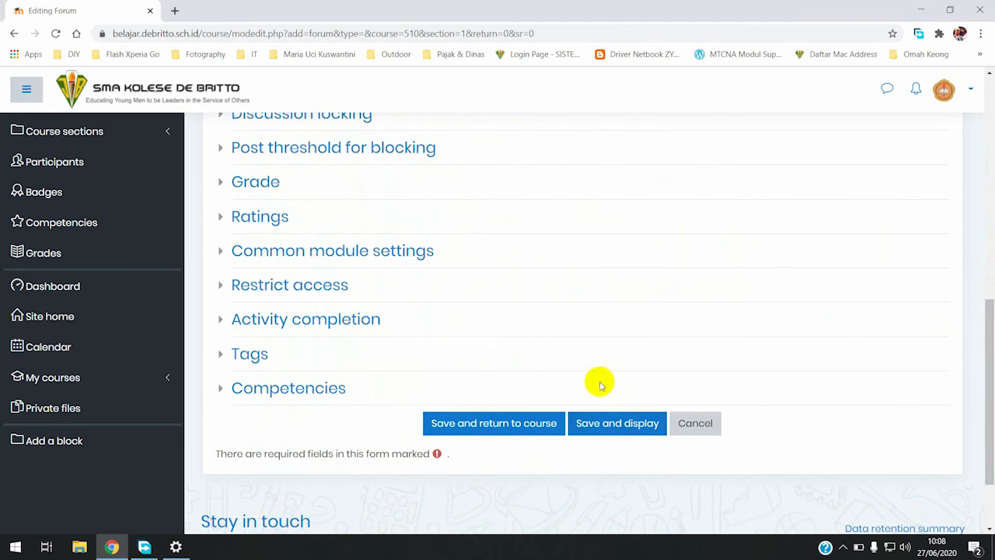
{"action": "left_click", "coordinate": [521, 427]}
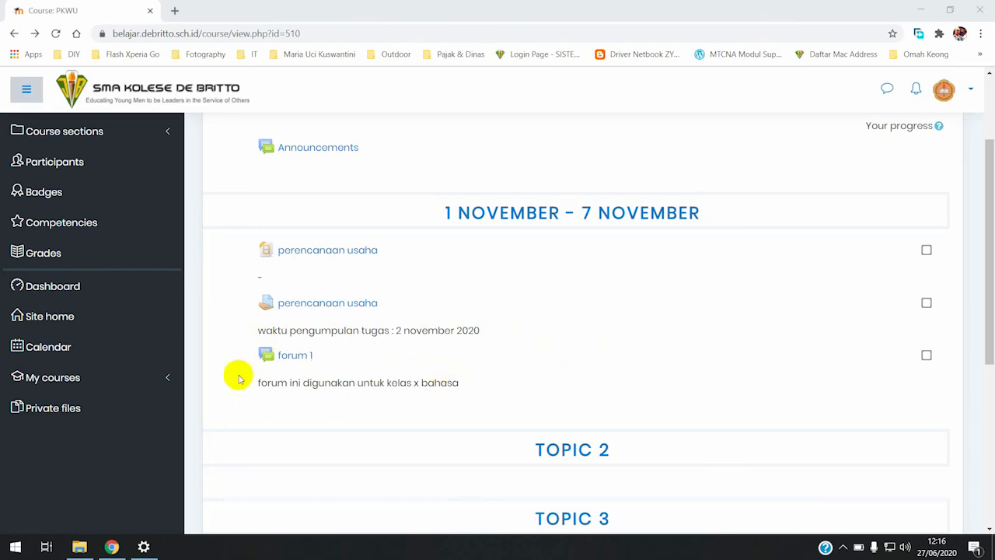
In forum 1, start a discussion topic with subject "perencanaan usaha" and message "forum ini hanya dikhususkan untuk materi [perencanaan usaha kelas x bahasa"
{"action": "left_click", "coordinate": [297, 356]}
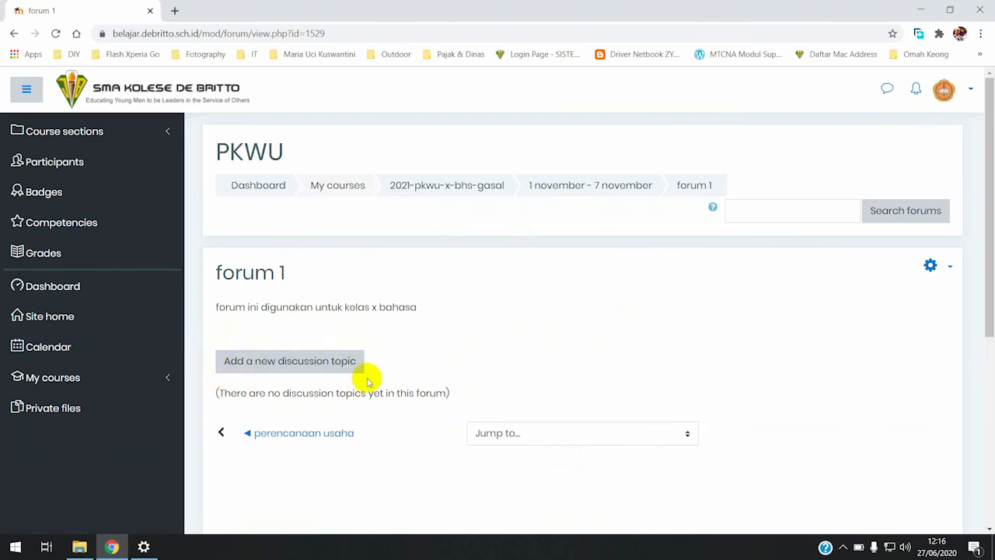
{"action": "left_click", "coordinate": [290, 363]}
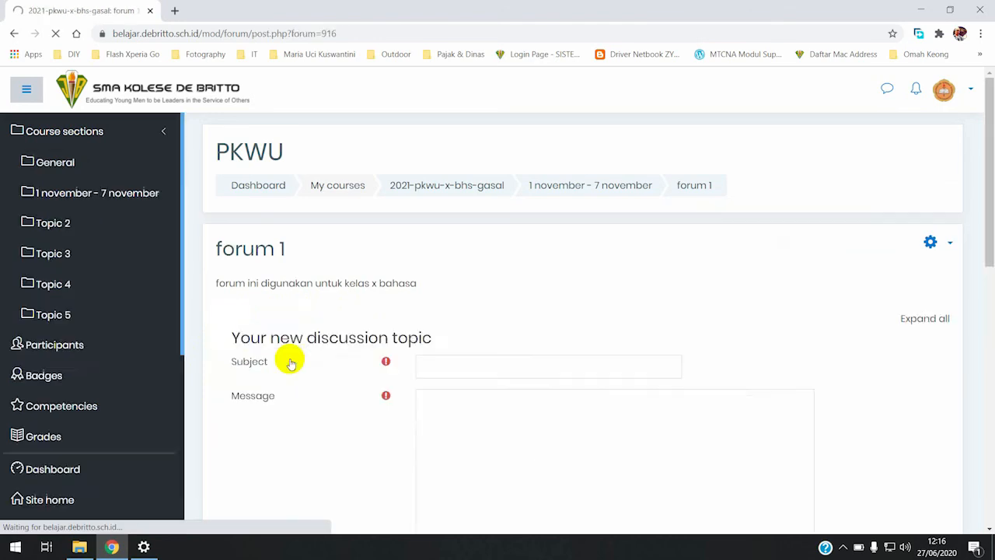
{"action": "scroll", "coordinate": [306, 360], "scroll_direction": "down", "scroll_amount": 1}
{"action": "scroll", "coordinate": [306, 360], "scroll_direction": "down", "scroll_amount": 1}
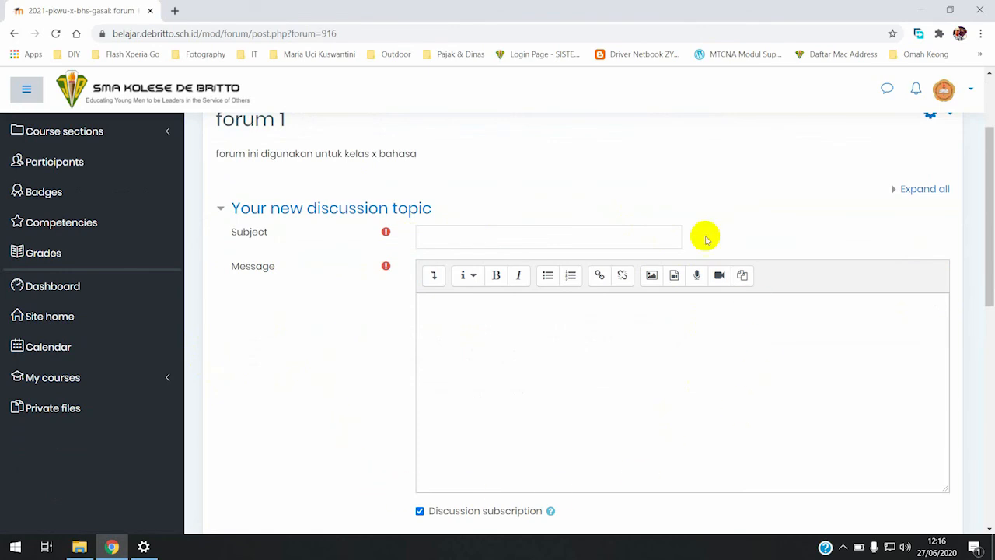
{"action": "left_click", "coordinate": [459, 231]}
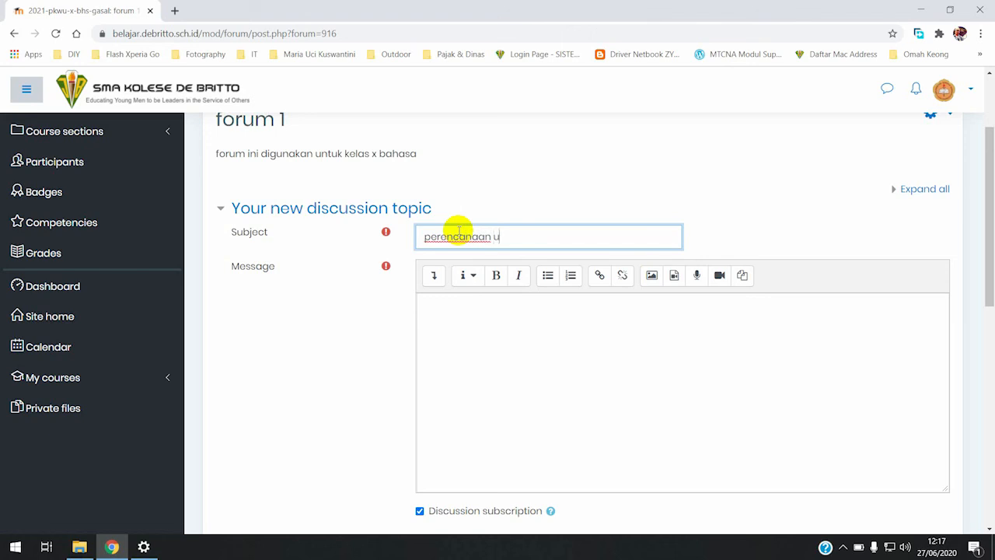
{"action": "left_click", "coordinate": [445, 311]}
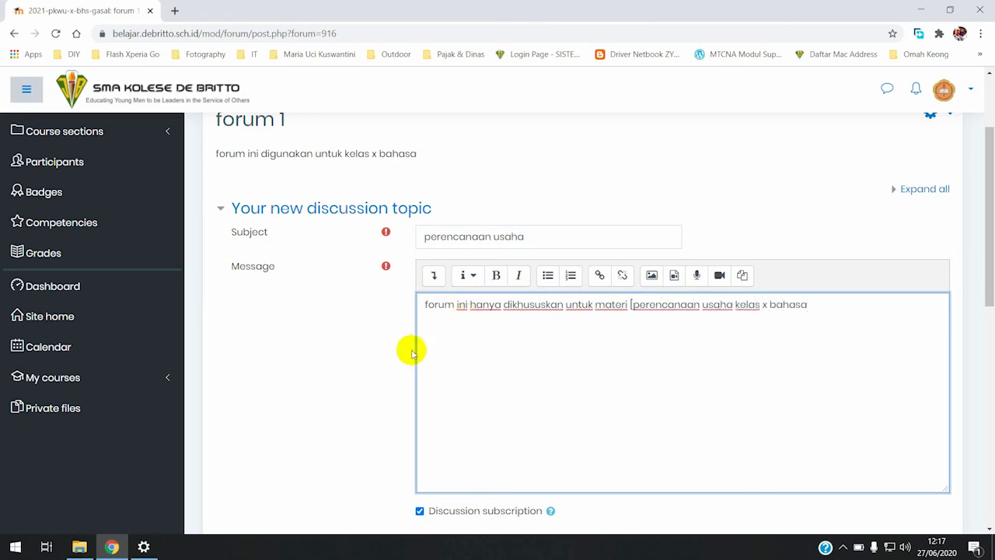
Enable the display start in the discussion's display period and set its day and month to 1 November
{"action": "scroll", "coordinate": [396, 350], "scroll_direction": "down", "scroll_amount": 4}
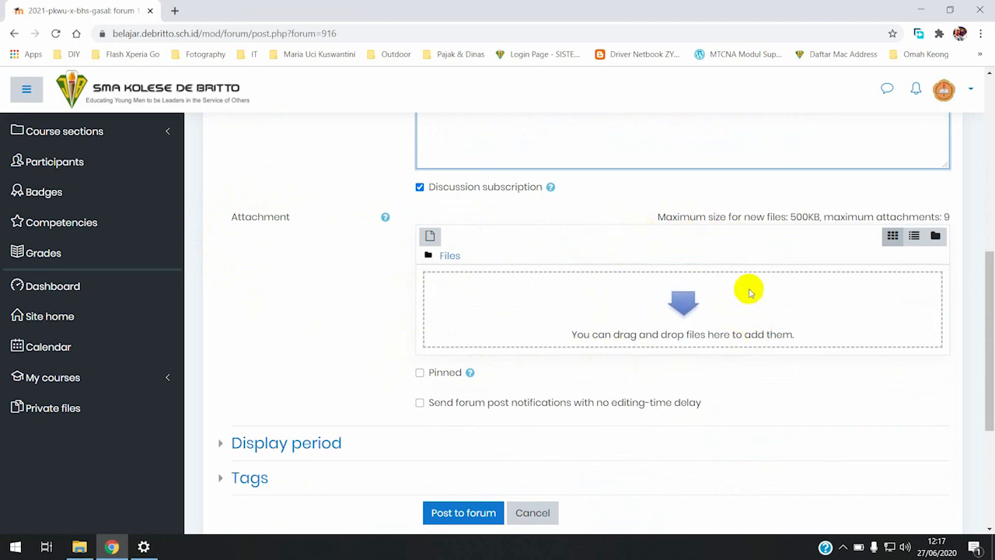
{"action": "scroll", "coordinate": [749, 286], "scroll_direction": "down", "scroll_amount": 1}
{"action": "scroll", "coordinate": [748, 286], "scroll_direction": "down", "scroll_amount": 2}
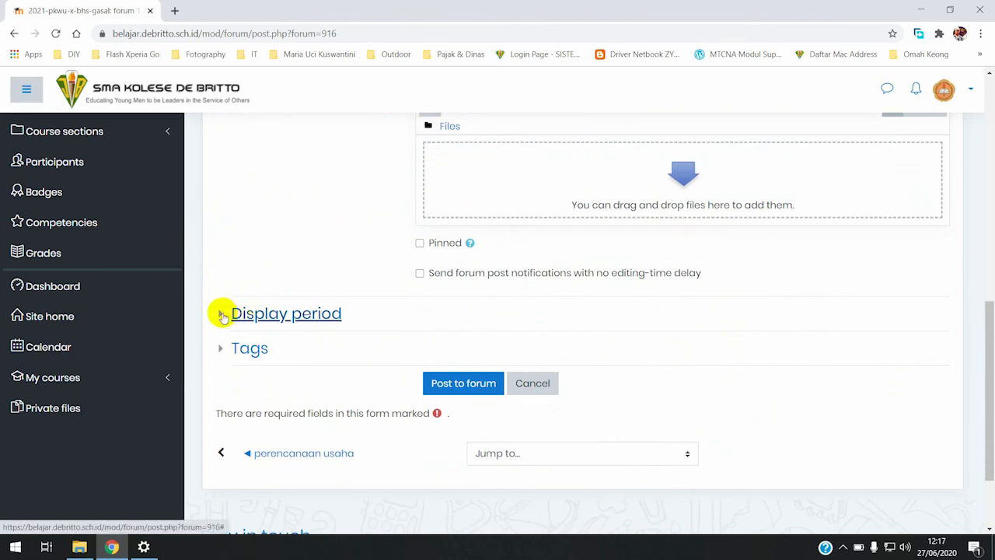
{"action": "left_click", "coordinate": [223, 314]}
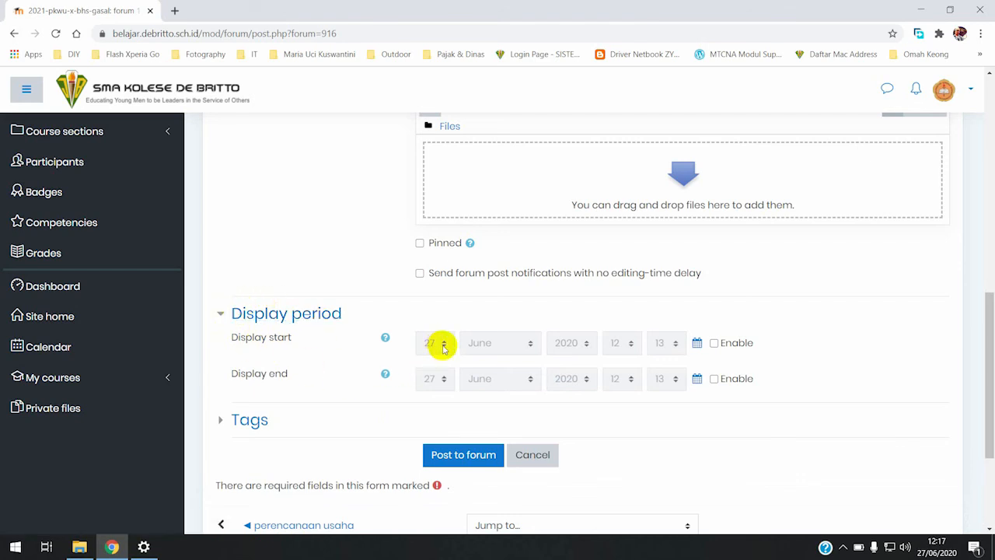
{"action": "left_click", "coordinate": [714, 343]}
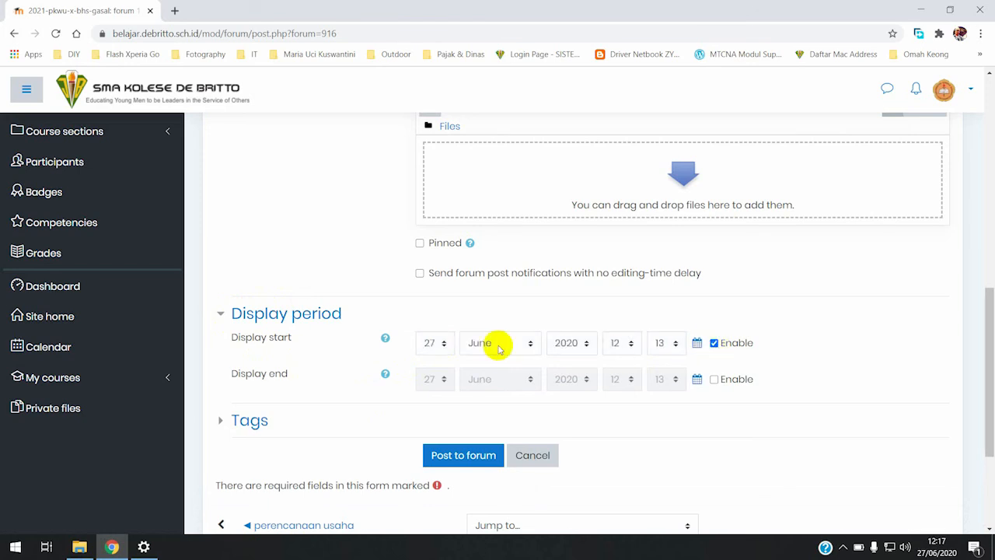
{"action": "left_click", "coordinate": [443, 343]}
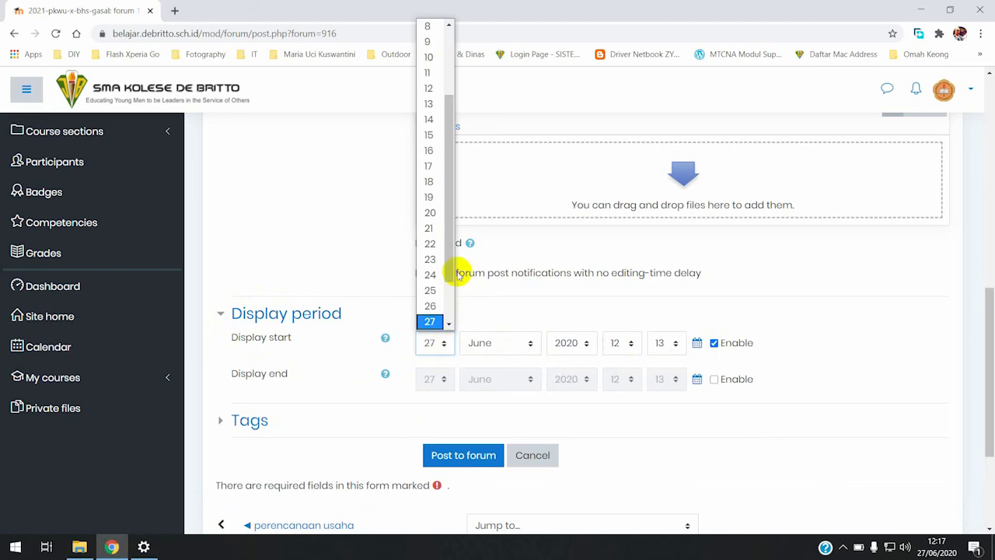
{"action": "left_click_drag", "start_coordinate": [453, 270], "coordinate": [461, 241]}
{"action": "left_click", "coordinate": [454, 351]}
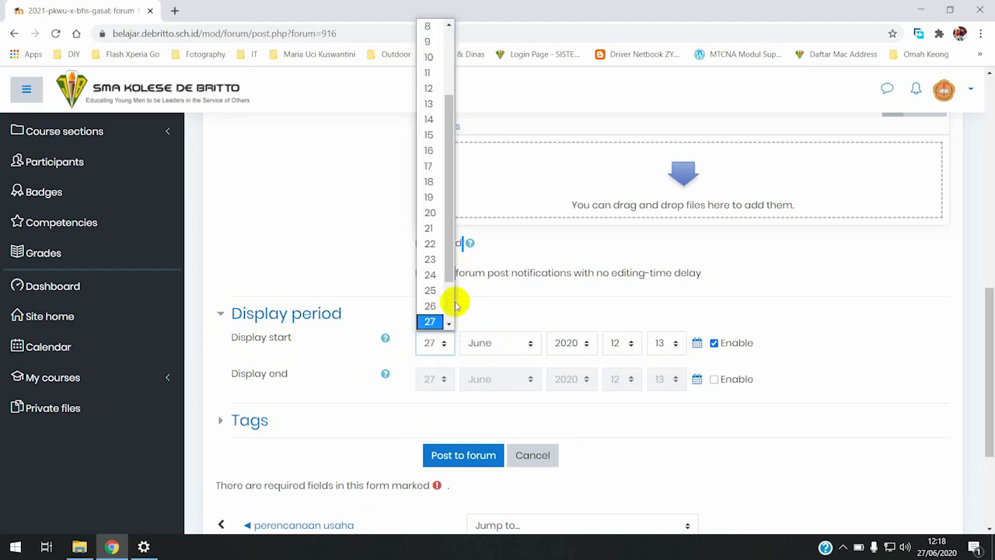
{"action": "scroll", "coordinate": [444, 271], "scroll_direction": "up", "scroll_amount": 2}
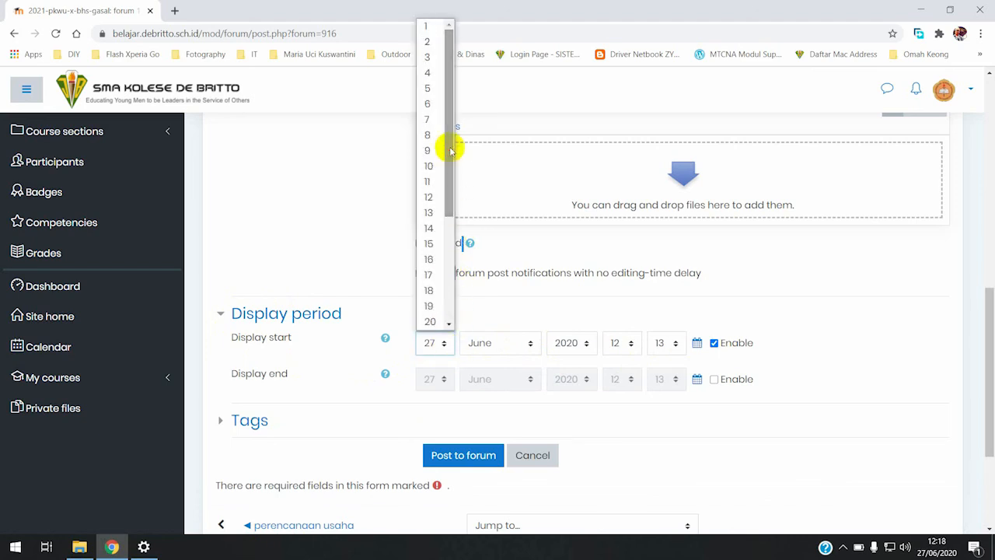
{"action": "left_click", "coordinate": [432, 27]}
{"action": "left_click", "coordinate": [526, 342]}
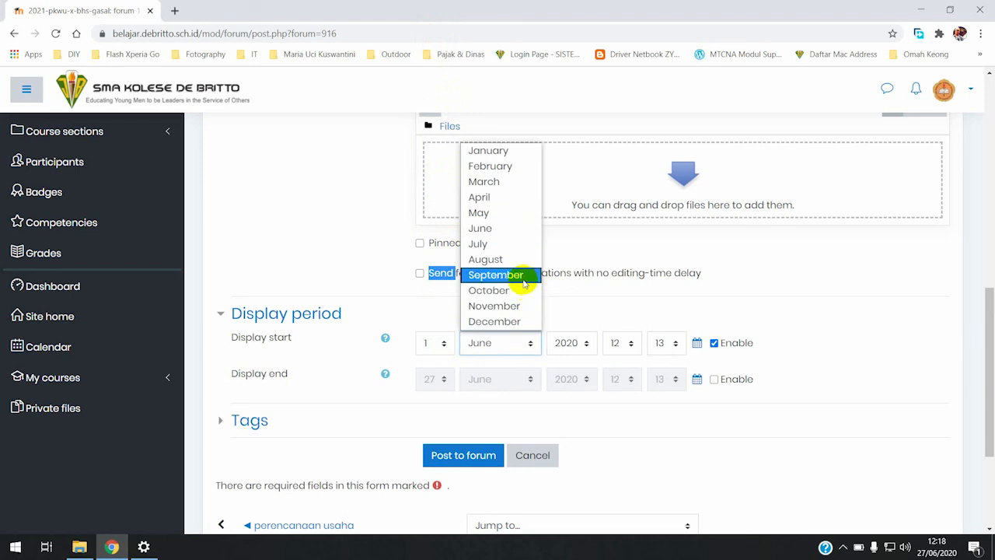
{"action": "left_click", "coordinate": [517, 306]}
Set the time of the discussion's display start to 07:30
{"action": "left_click", "coordinate": [630, 344]}
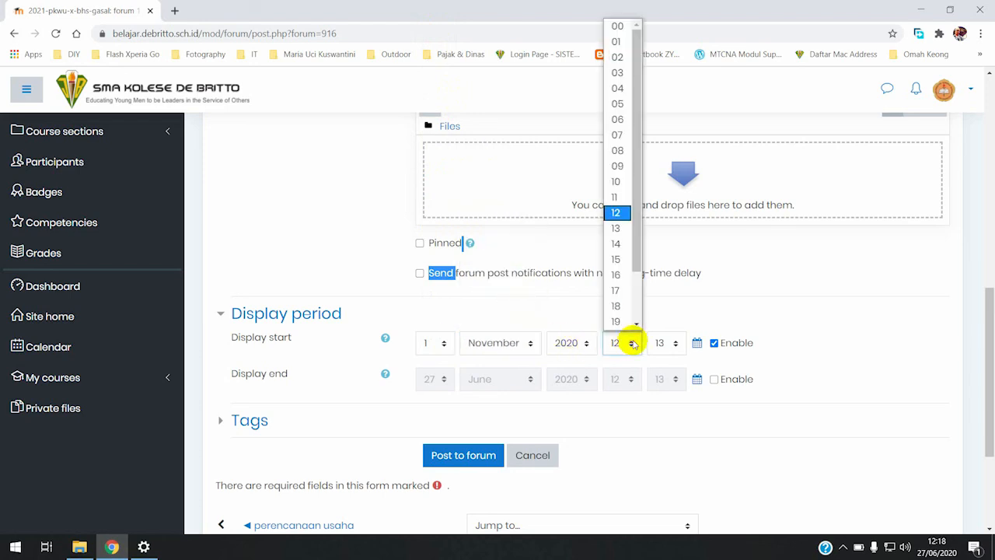
{"action": "left_click", "coordinate": [623, 135]}
{"action": "left_click", "coordinate": [670, 342]}
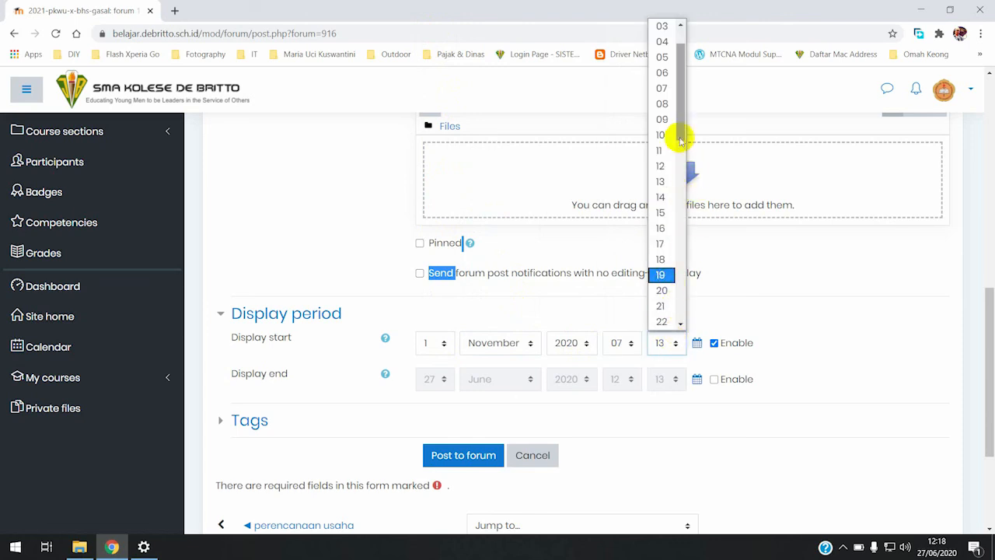
{"action": "left_click_drag", "start_coordinate": [677, 129], "coordinate": [677, 205]}
{"action": "left_click", "coordinate": [667, 199]}
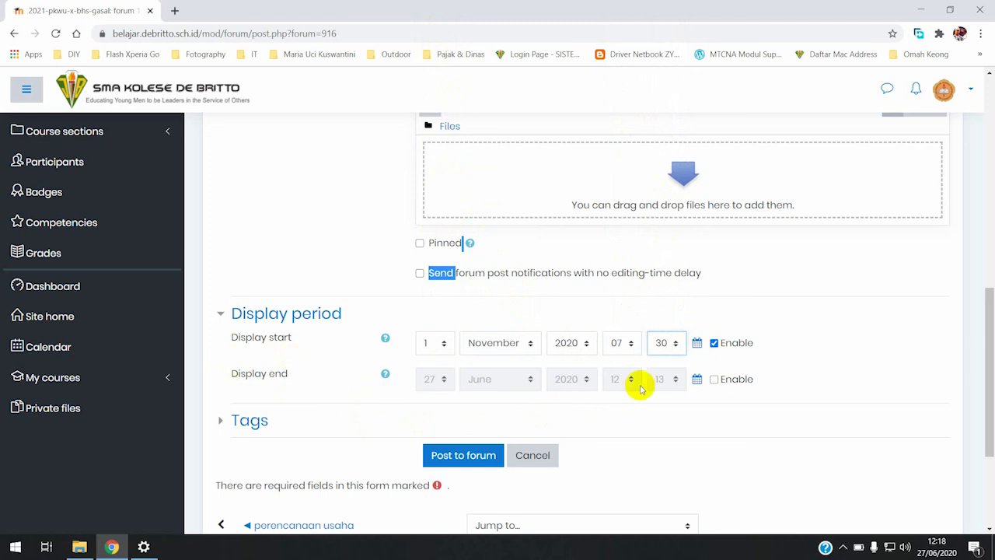
Enable the discussion's display end and set its day and month to 1 November
{"action": "left_click", "coordinate": [715, 379]}
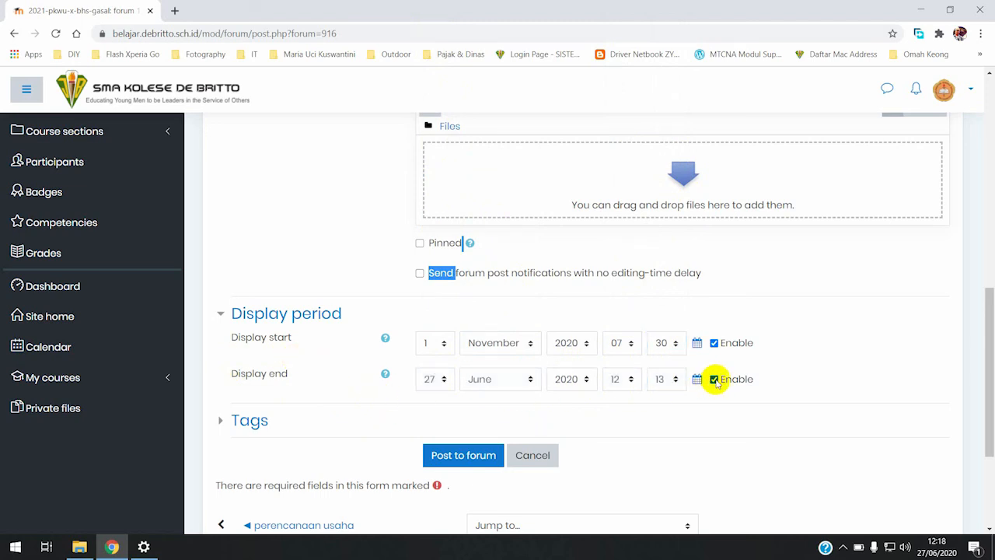
{"action": "left_click", "coordinate": [448, 384]}
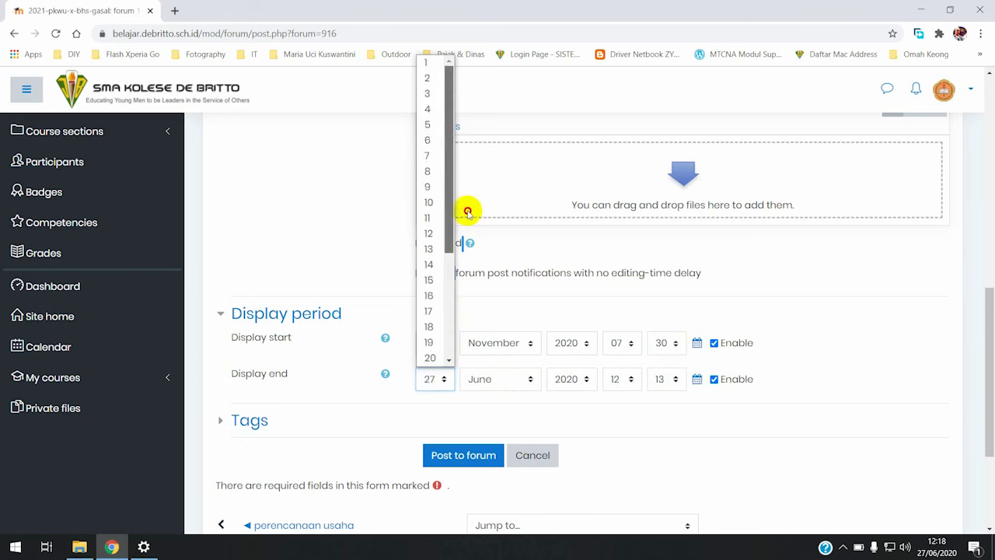
{"action": "left_click", "coordinate": [436, 65]}
{"action": "left_click", "coordinate": [532, 379]}
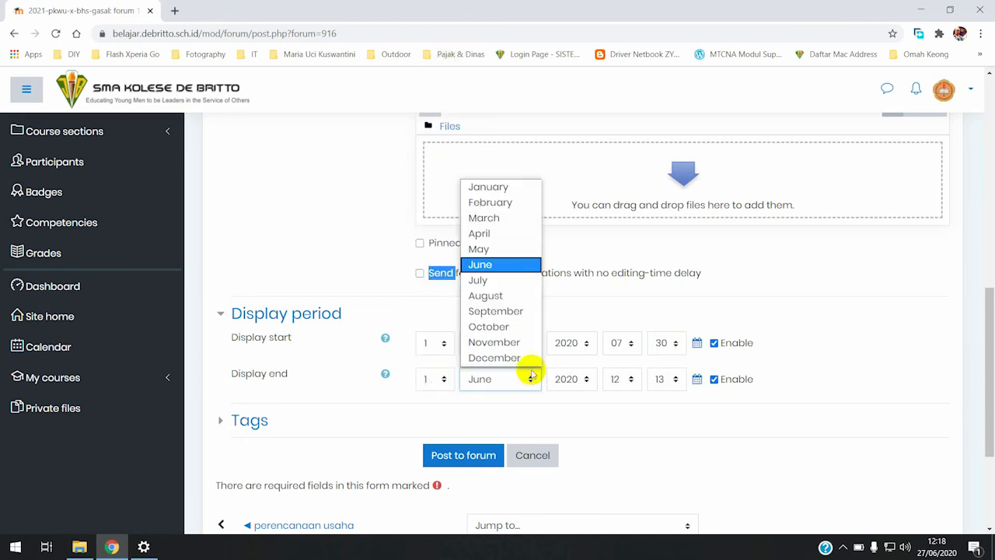
{"action": "left_click", "coordinate": [531, 340]}
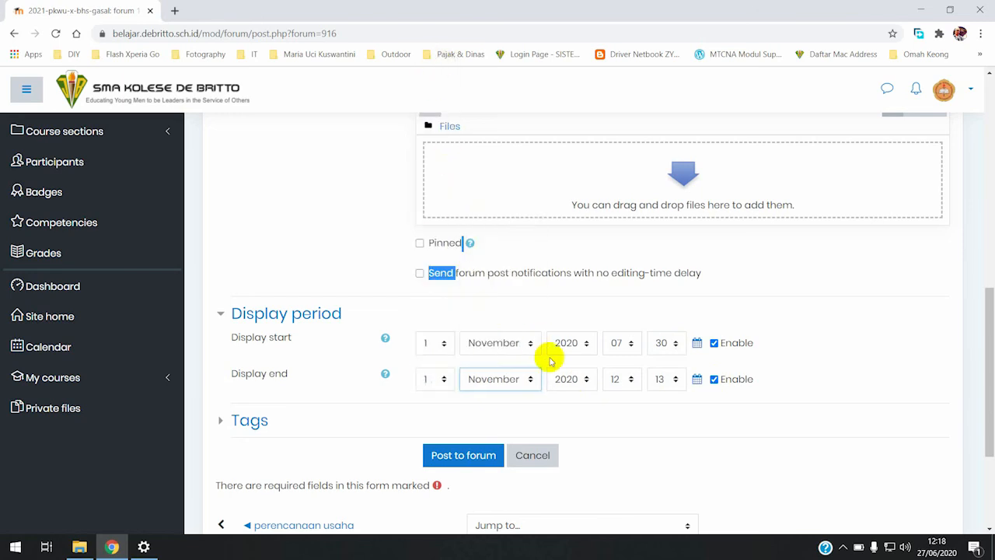
Set the time of the discussion's display end to 11:00
{"action": "left_click", "coordinate": [632, 379]}
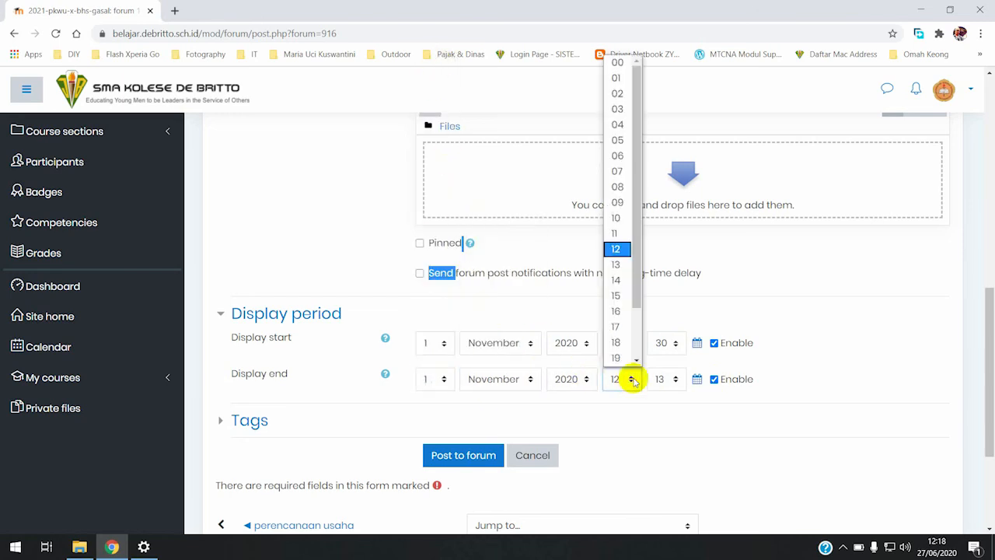
{"action": "left_click", "coordinate": [639, 290]}
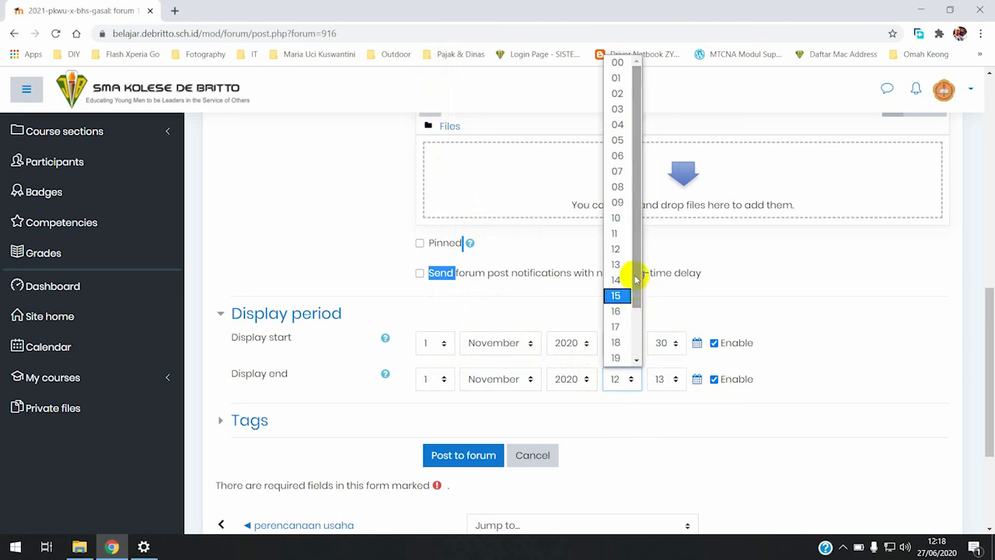
{"action": "left_click", "coordinate": [622, 232]}
{"action": "left_click", "coordinate": [665, 379]}
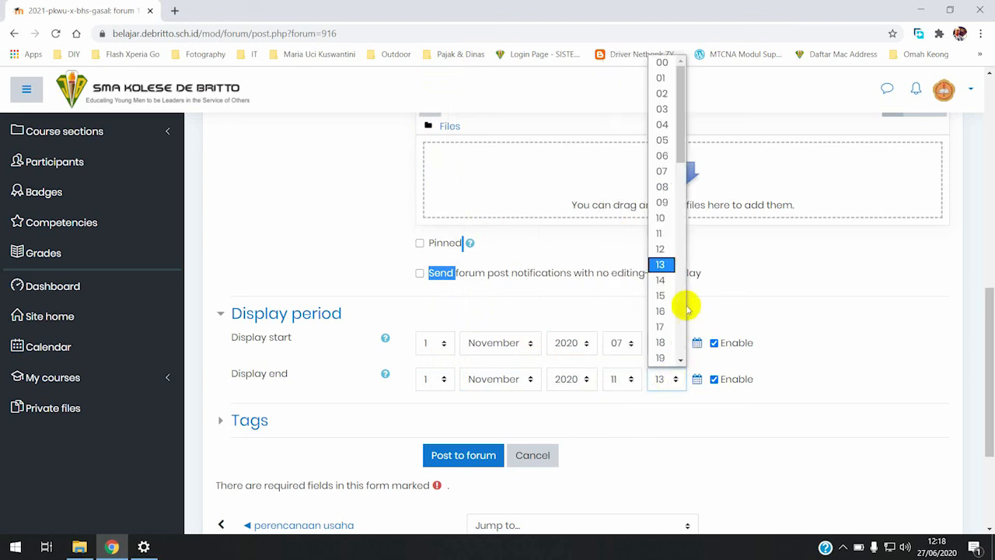
{"action": "left_click", "coordinate": [669, 66]}
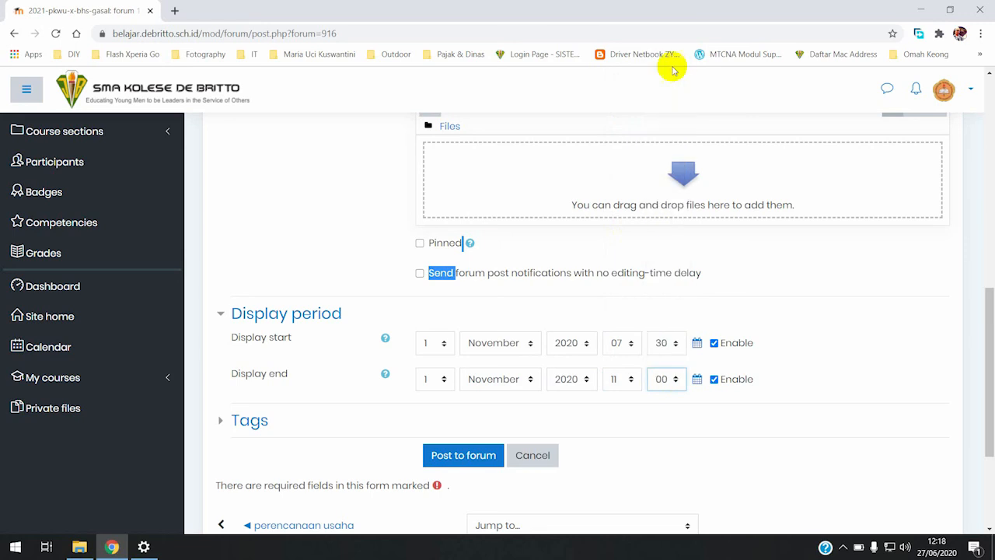
Post the discussion to the forum and open the posted "perencanaan usaha" topic to check its message
{"action": "left_click_drag", "start_coordinate": [982, 318], "coordinate": [990, 413]}
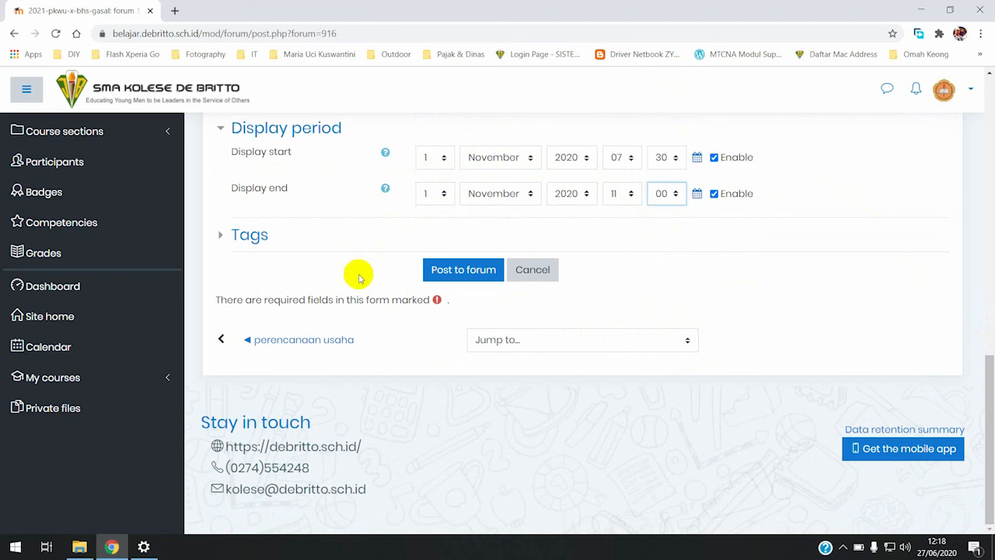
{"action": "left_click", "coordinate": [464, 272]}
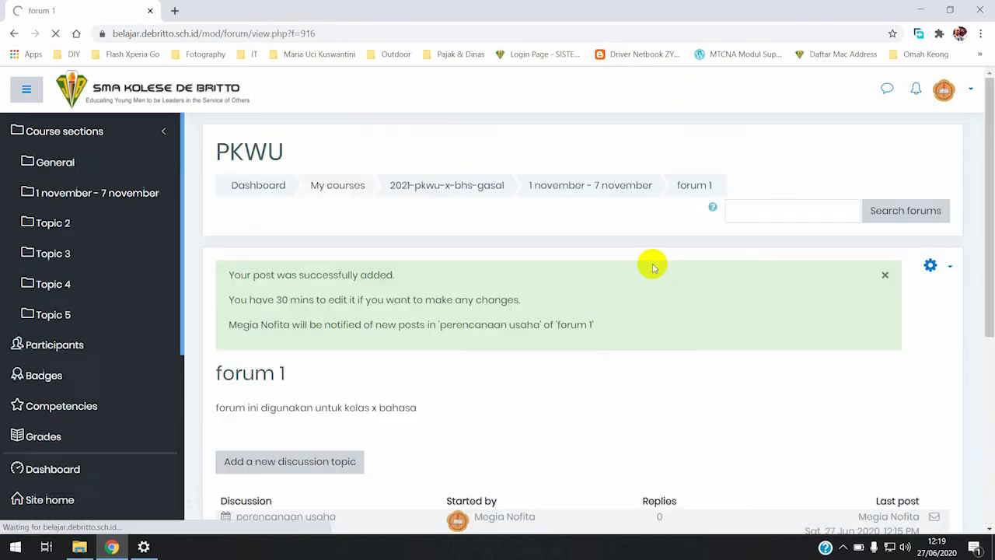
{"action": "scroll", "coordinate": [650, 267], "scroll_direction": "down", "scroll_amount": 3}
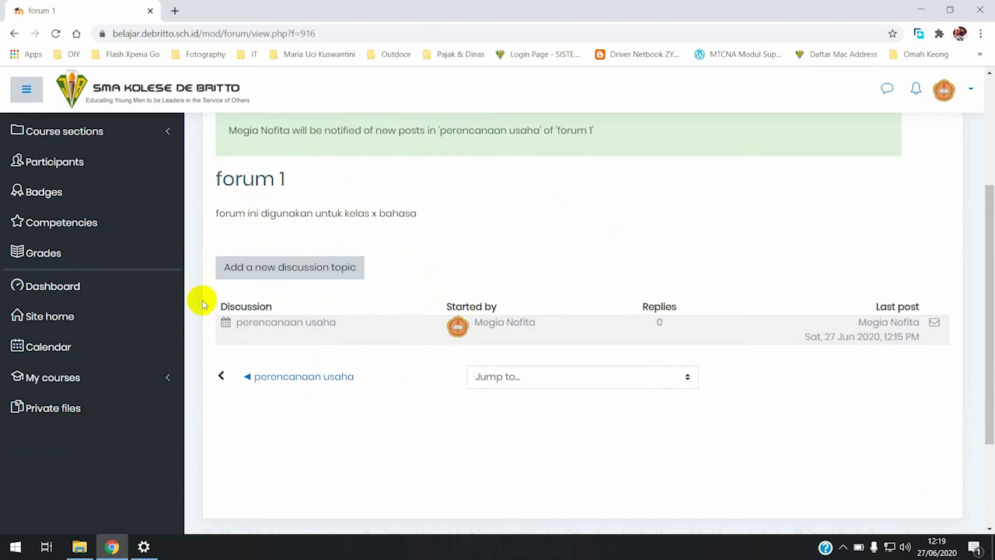
{"action": "left_click", "coordinate": [282, 322]}
{"action": "scroll", "coordinate": [284, 322], "scroll_direction": "down", "scroll_amount": 2}
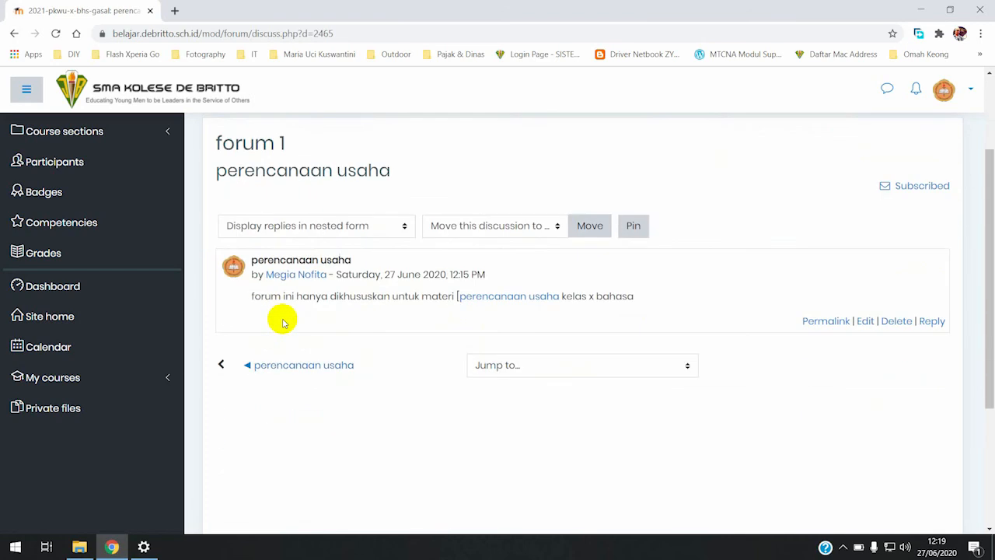